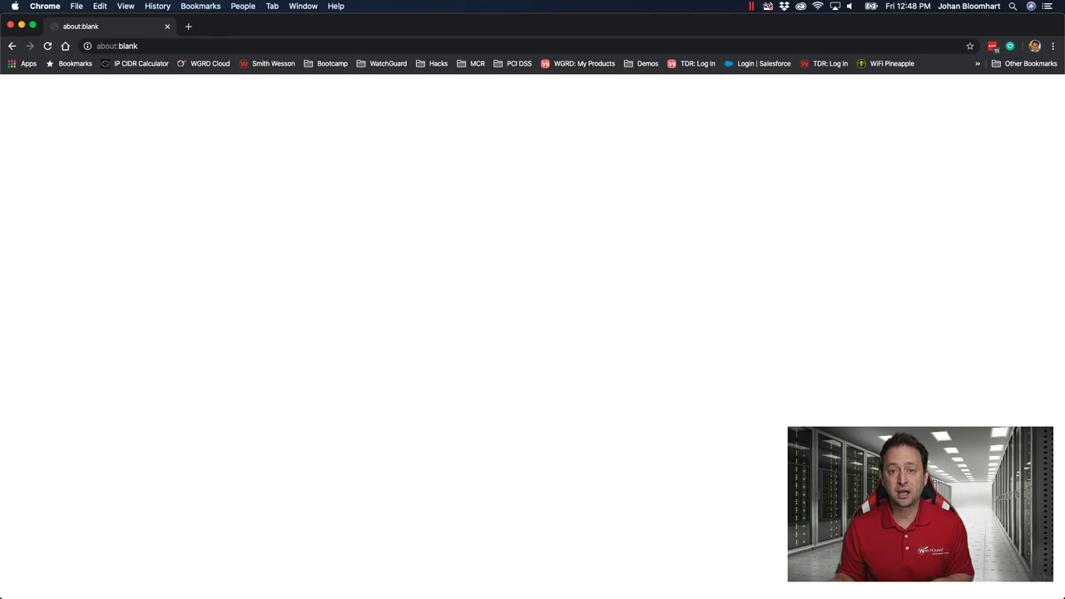
Go to watchguard.com and log in with the LastPass-saved credentials
{"action": "left_click", "coordinate": [137, 47]}
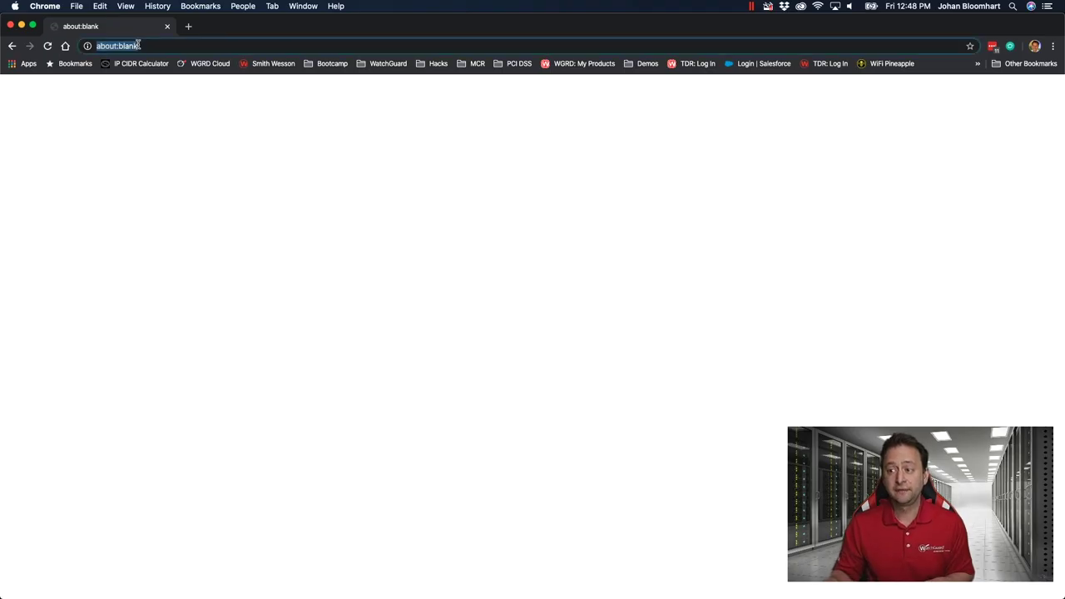
{"action": "type", "text": "watchguard.com"}
{"action": "key", "text": "Return"}
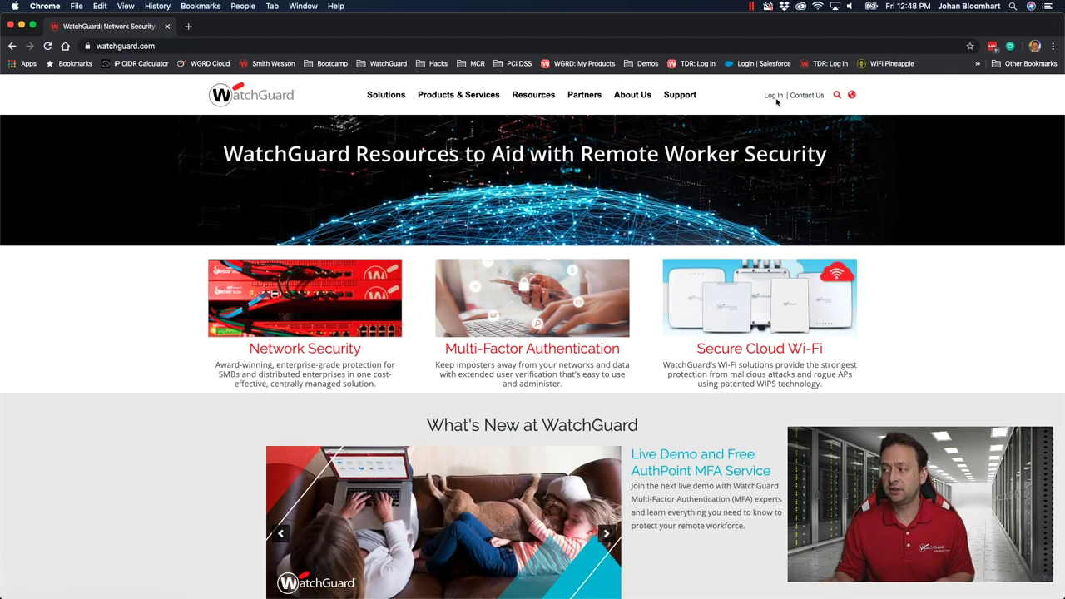
{"action": "left_click", "coordinate": [773, 96]}
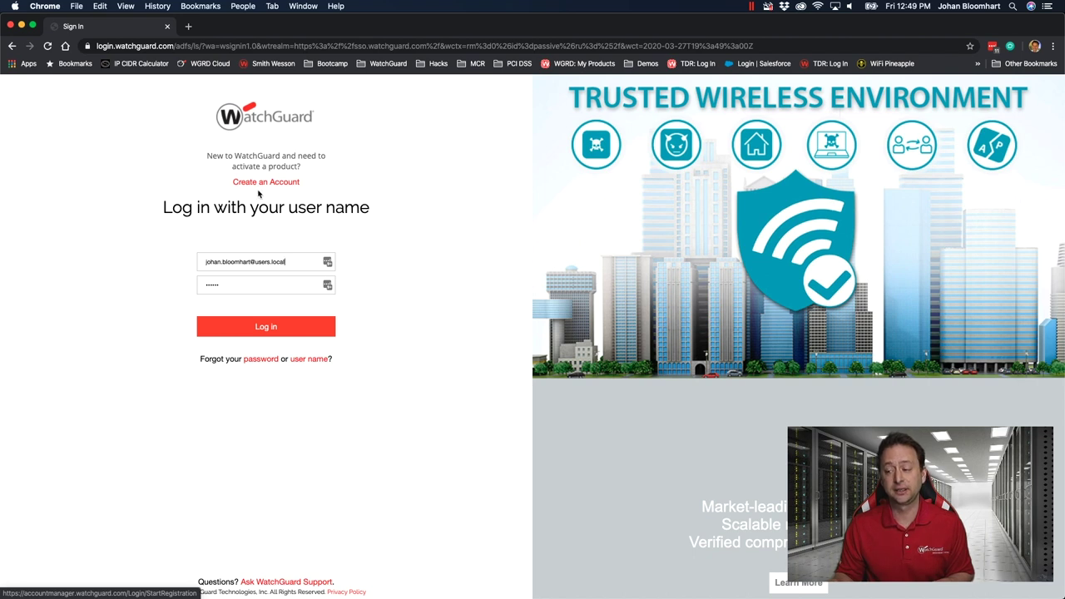
{"action": "left_click", "coordinate": [327, 262]}
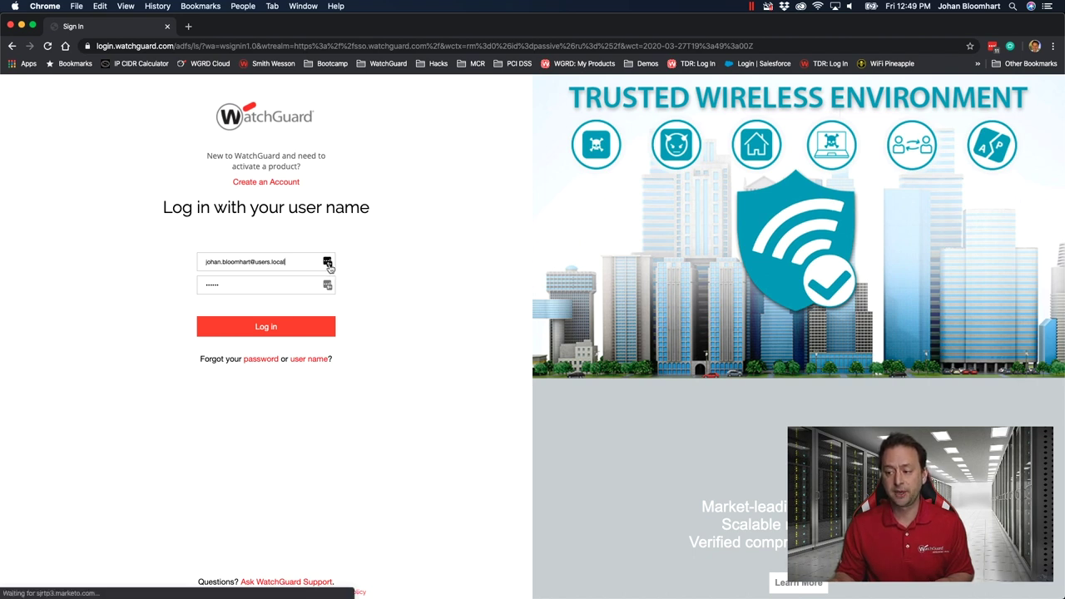
{"action": "left_click", "coordinate": [248, 417]}
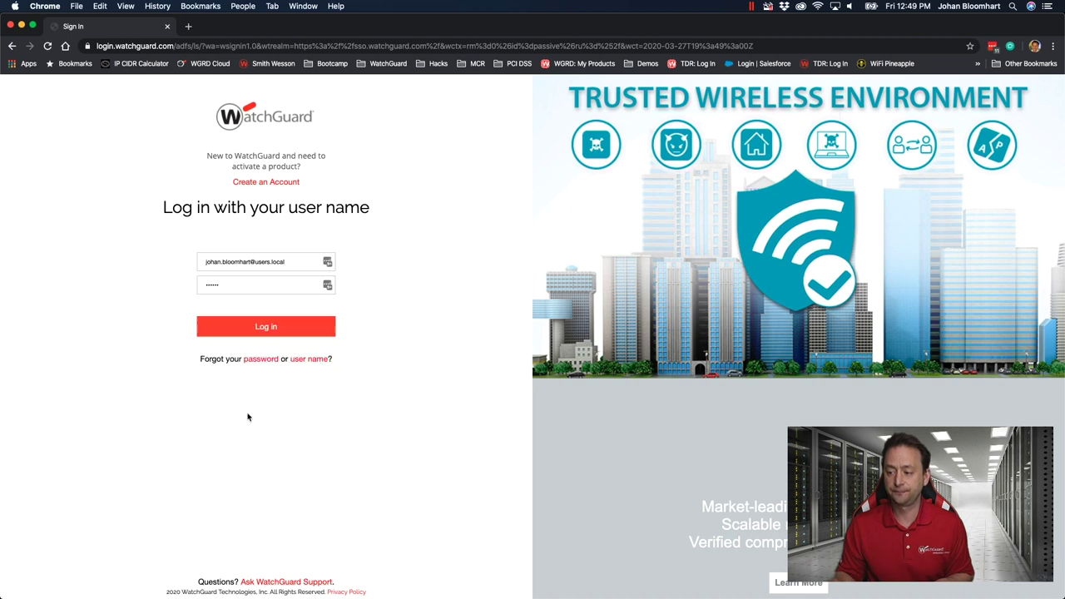
{"action": "left_click", "coordinate": [258, 327]}
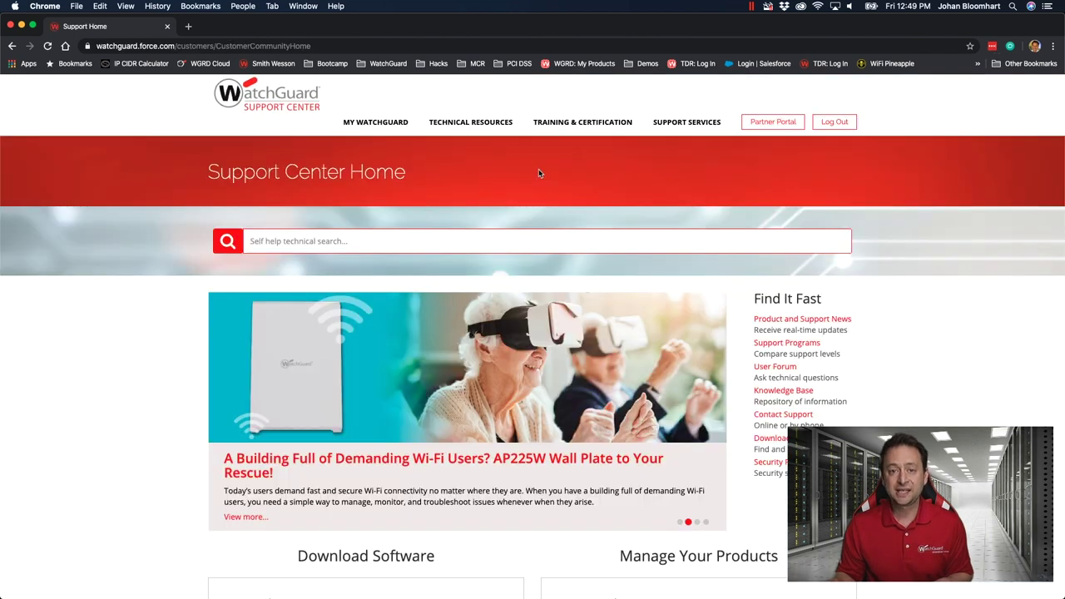
Open WatchGuard Cloud from the MY WATCHGUARD menu in a new tab and switch to it
{"action": "mouse_move", "coordinate": [404, 124]}
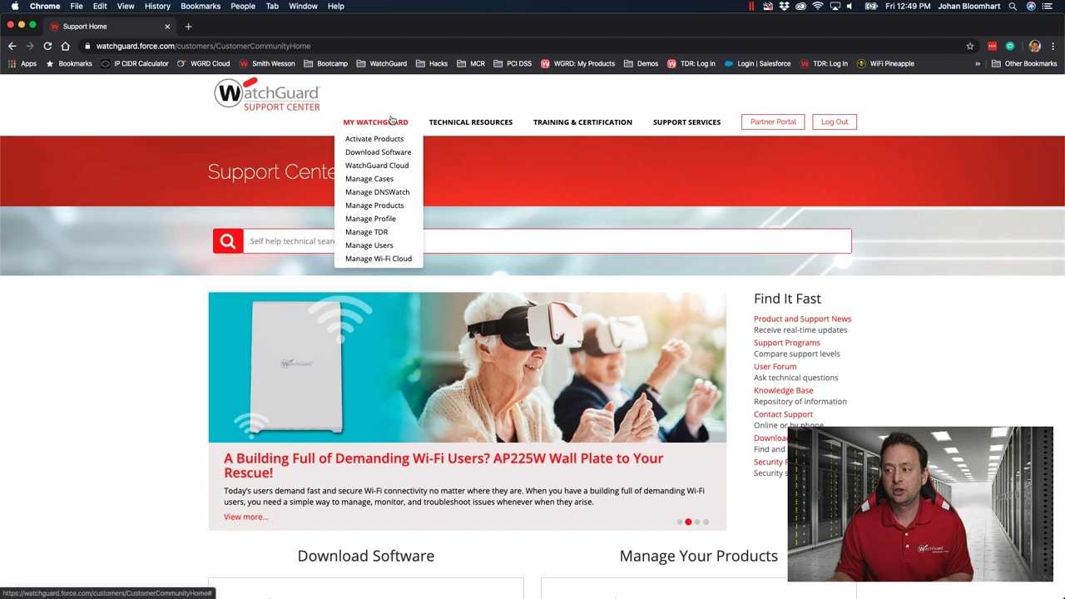
{"action": "left_click", "coordinate": [377, 165]}
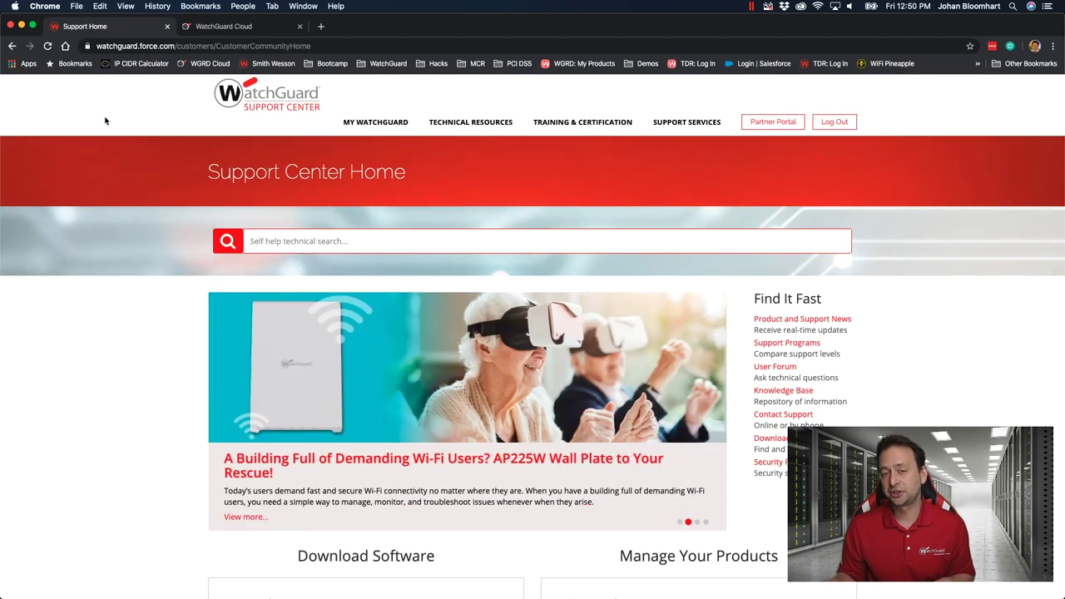
{"action": "mouse_move", "coordinate": [366, 123]}
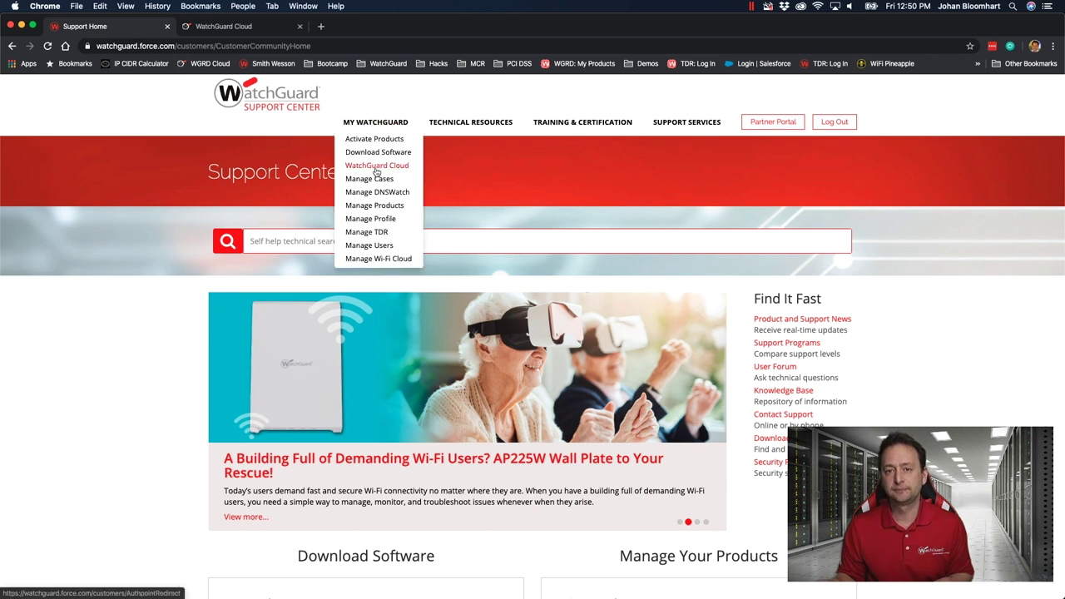
{"action": "left_click", "coordinate": [376, 166]}
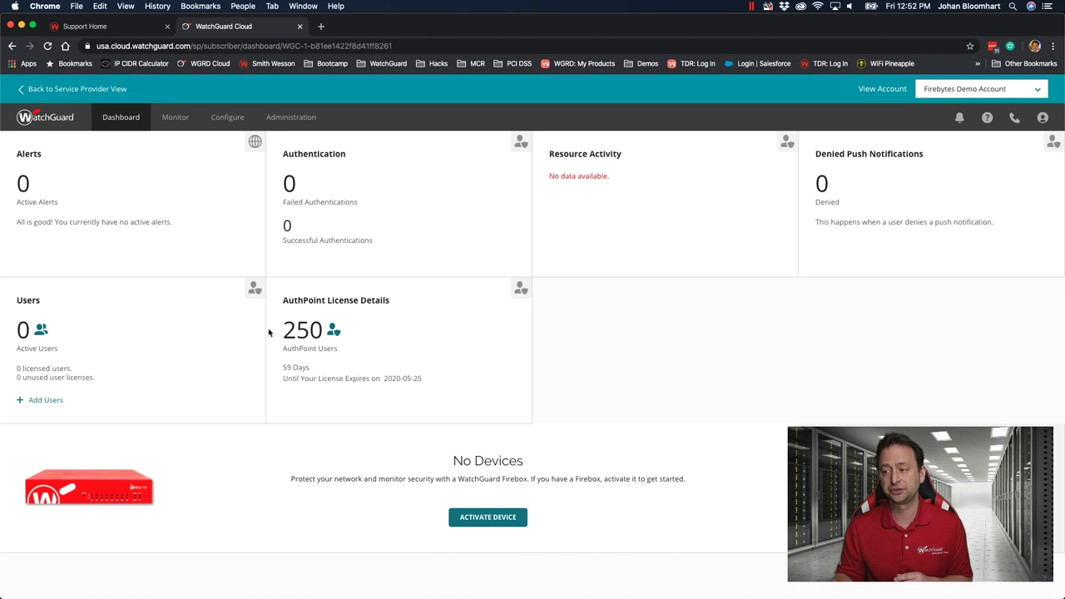
Open Configure > AuthPoint, browse Resources, Users, External Identities, Gateway and Hardware Tokens, then return to Groups
{"action": "left_click", "coordinate": [219, 119]}
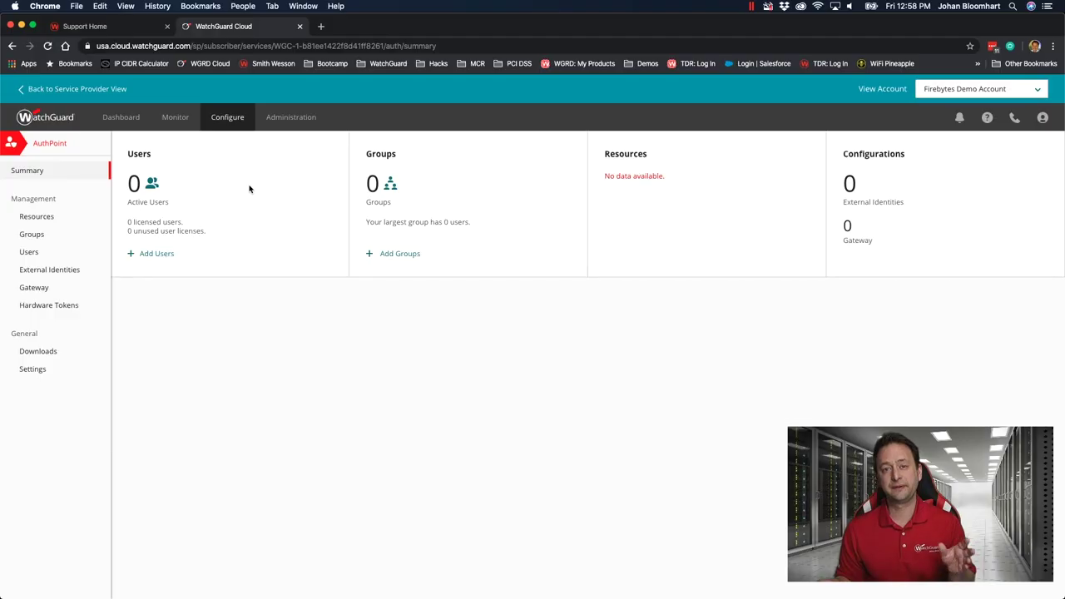
{"action": "left_click", "coordinate": [46, 217]}
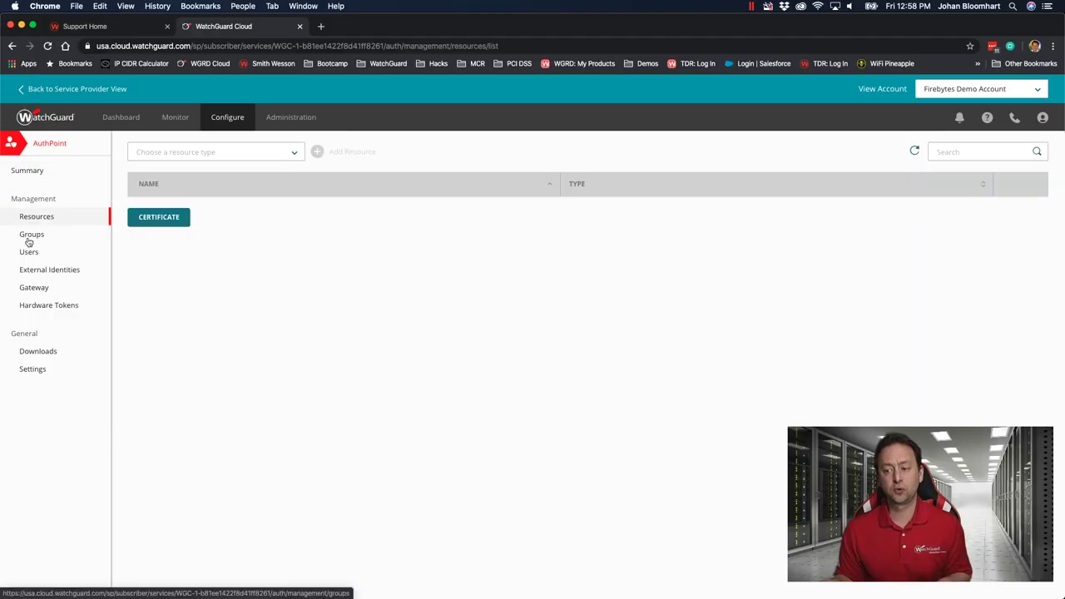
{"action": "left_click", "coordinate": [28, 240]}
{"action": "left_click", "coordinate": [31, 253]}
{"action": "left_click", "coordinate": [41, 272]}
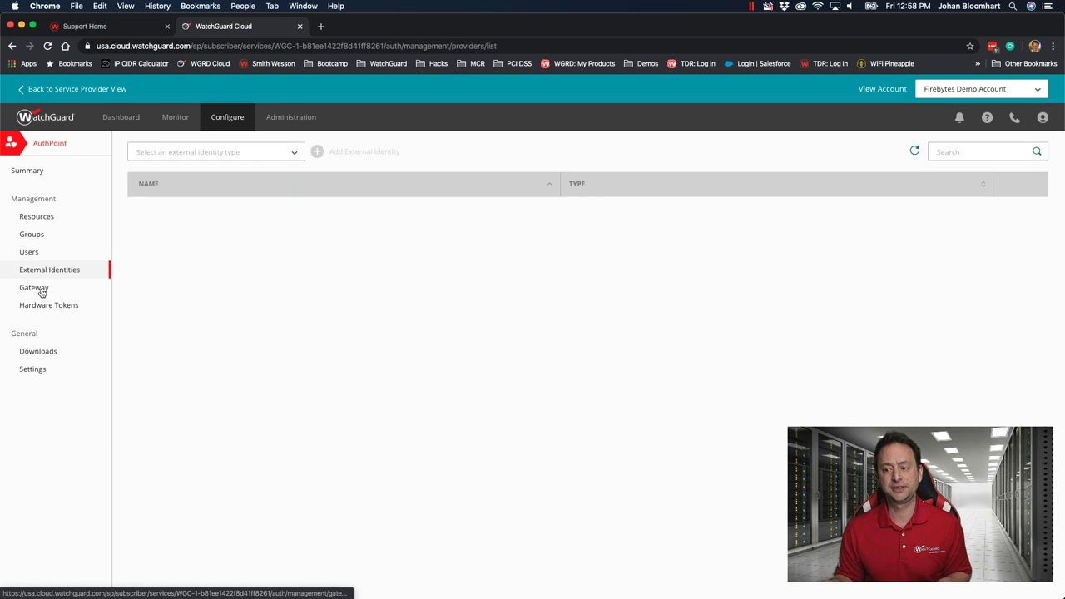
{"action": "left_click", "coordinate": [41, 288]}
{"action": "left_click", "coordinate": [44, 306]}
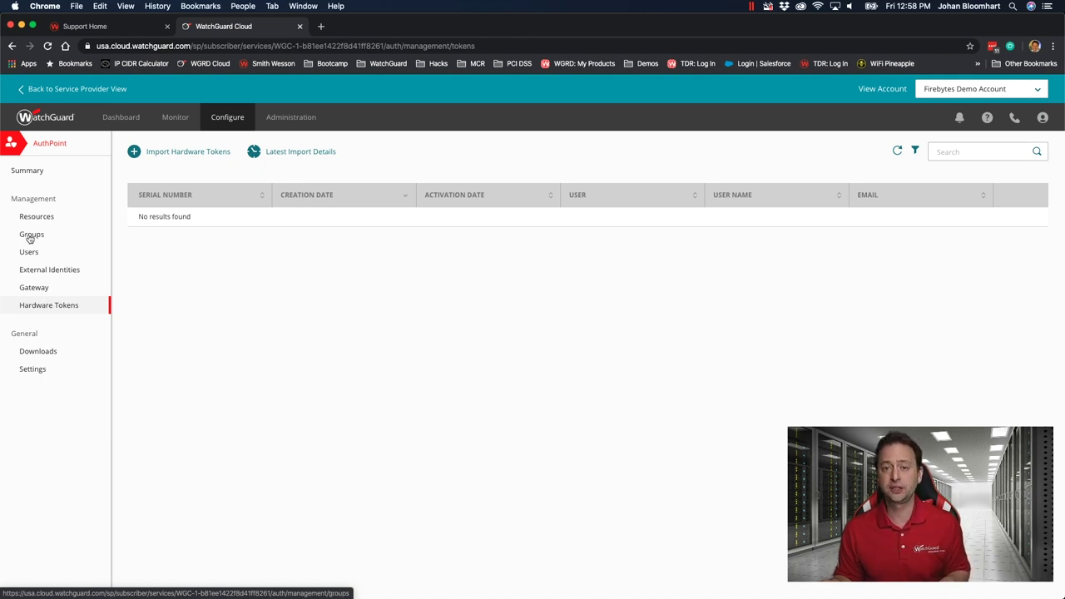
{"action": "left_click", "coordinate": [30, 237]}
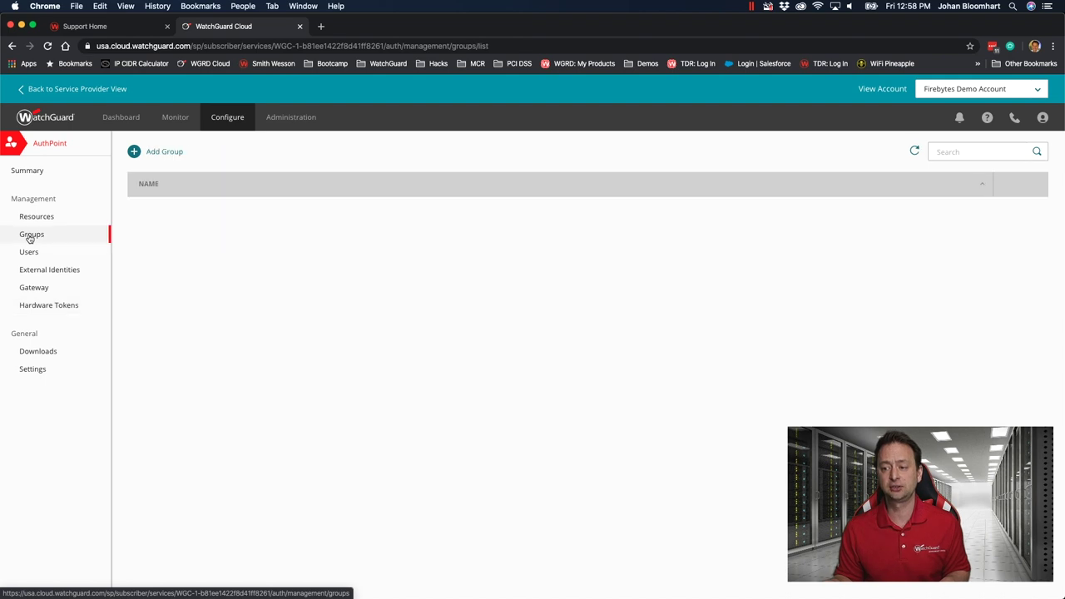
Add a new AuthPoint group named 'Firebytes Demo' and save it
{"action": "left_click", "coordinate": [171, 158]}
{"action": "left_click", "coordinate": [202, 193]}
{"action": "type", "text": "Fire"}
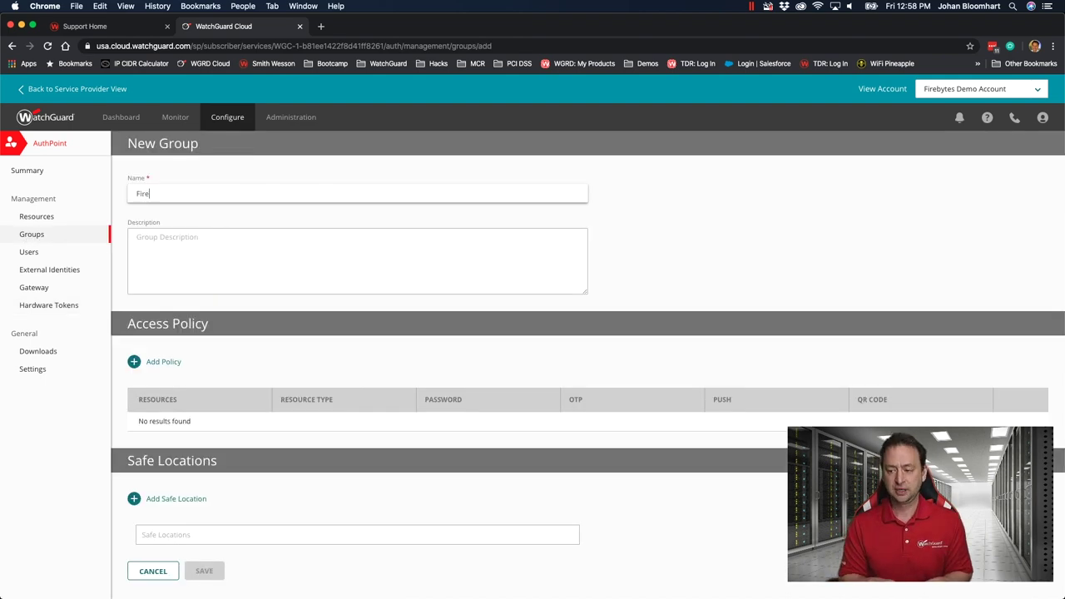
{"action": "type", "text": "bytes Demo"}
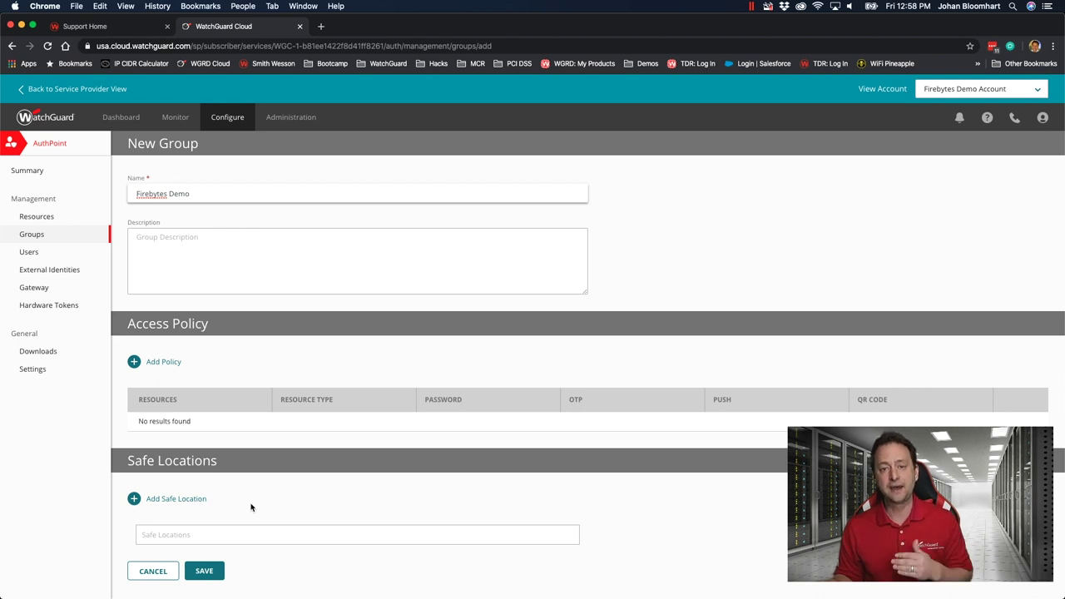
{"action": "left_click", "coordinate": [199, 571]}
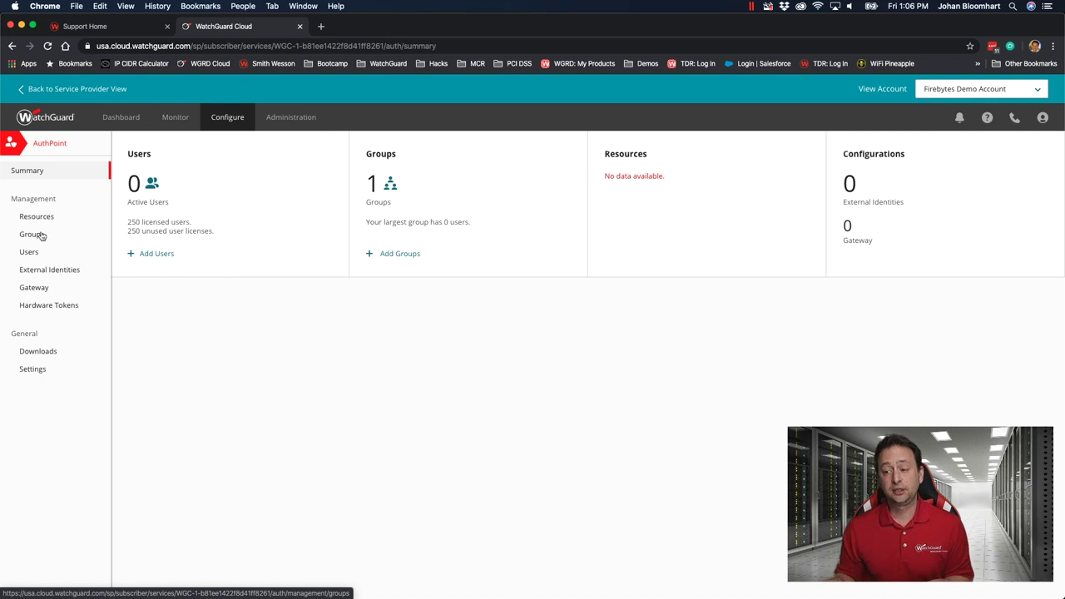
Start a new local user and fill in the user's first name, last name and user name
{"action": "left_click", "coordinate": [28, 254]}
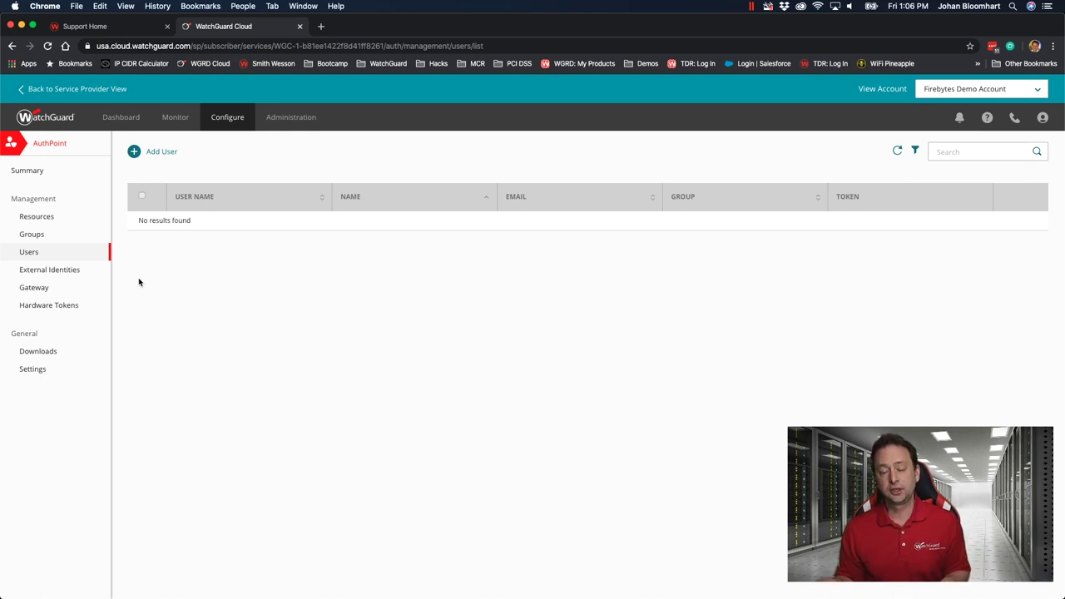
{"action": "left_click", "coordinate": [162, 152]}
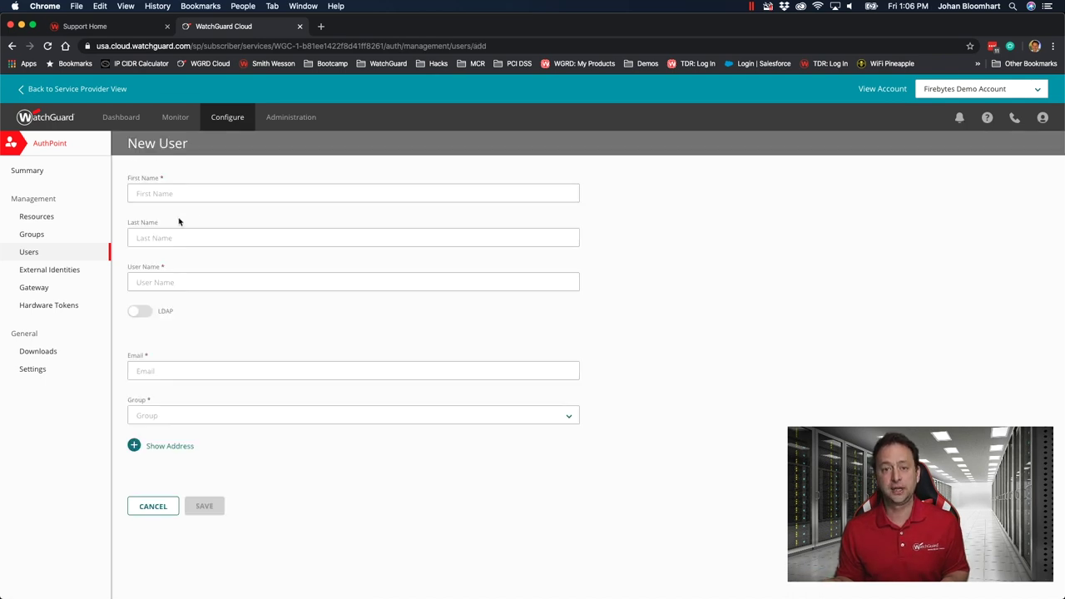
{"action": "left_click", "coordinate": [172, 192]}
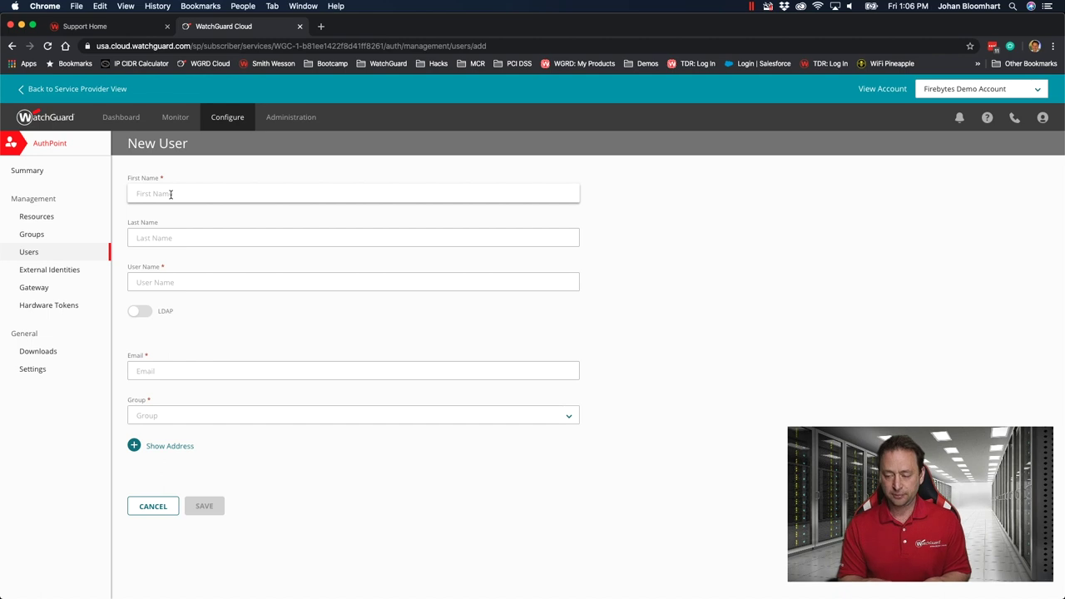
{"action": "type", "text": "Jack"}
{"action": "left_click", "coordinate": [352, 238]}
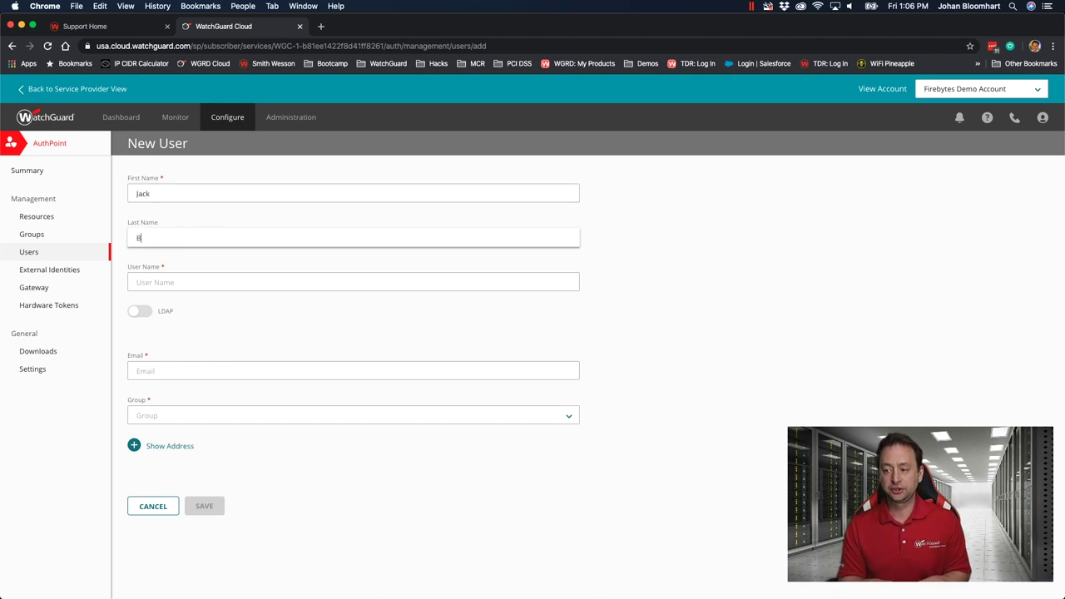
{"action": "key", "text": "Tab"}
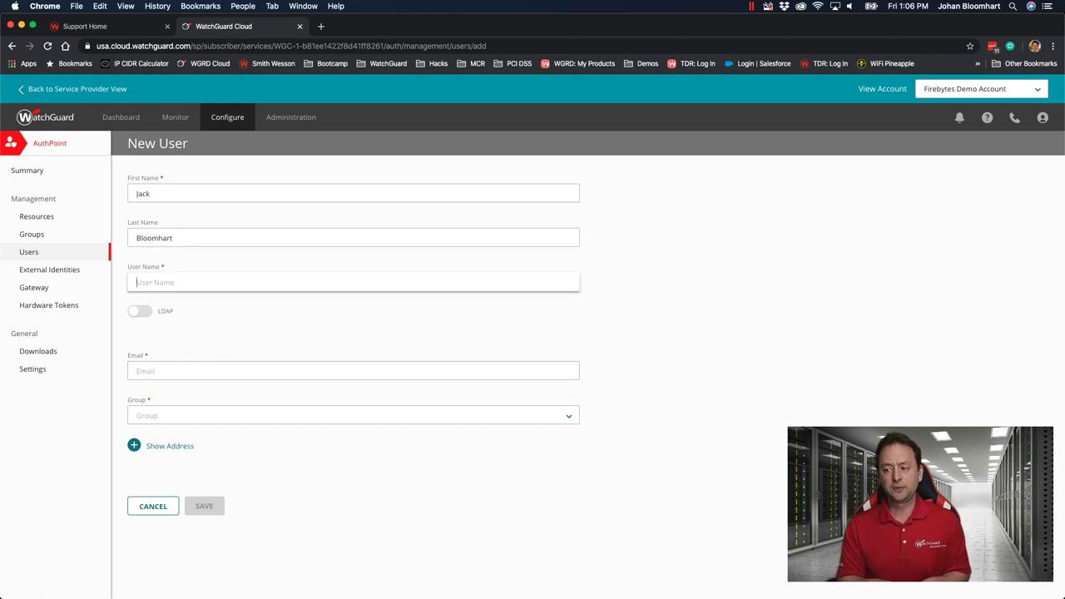
{"action": "type", "text": "jack"}
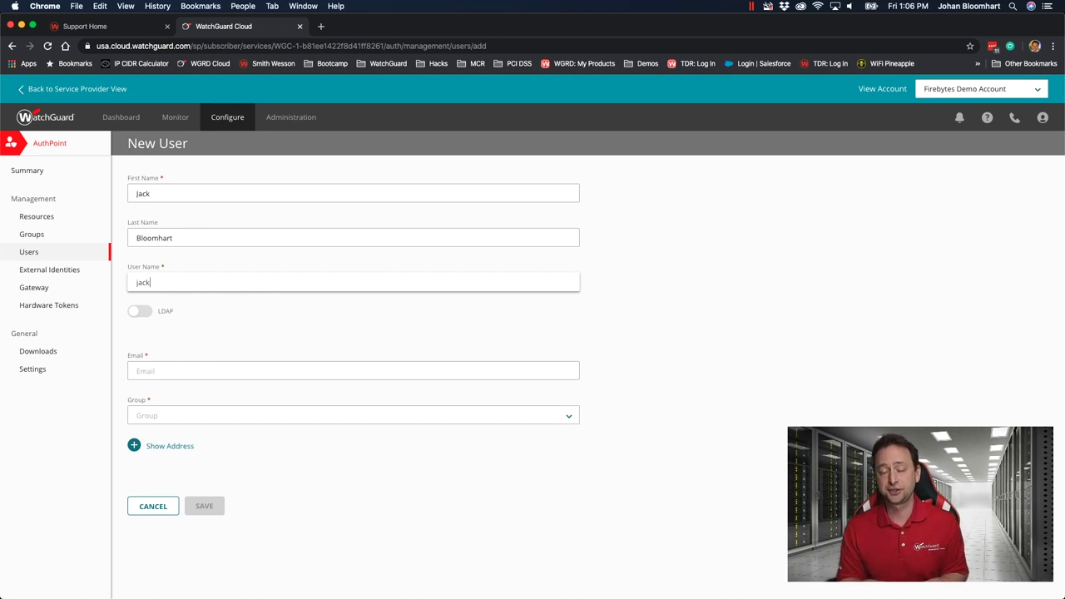
Enter the user's e-mail address, assign the Firebytes Demo group, and save the user
{"action": "left_click", "coordinate": [196, 368]}
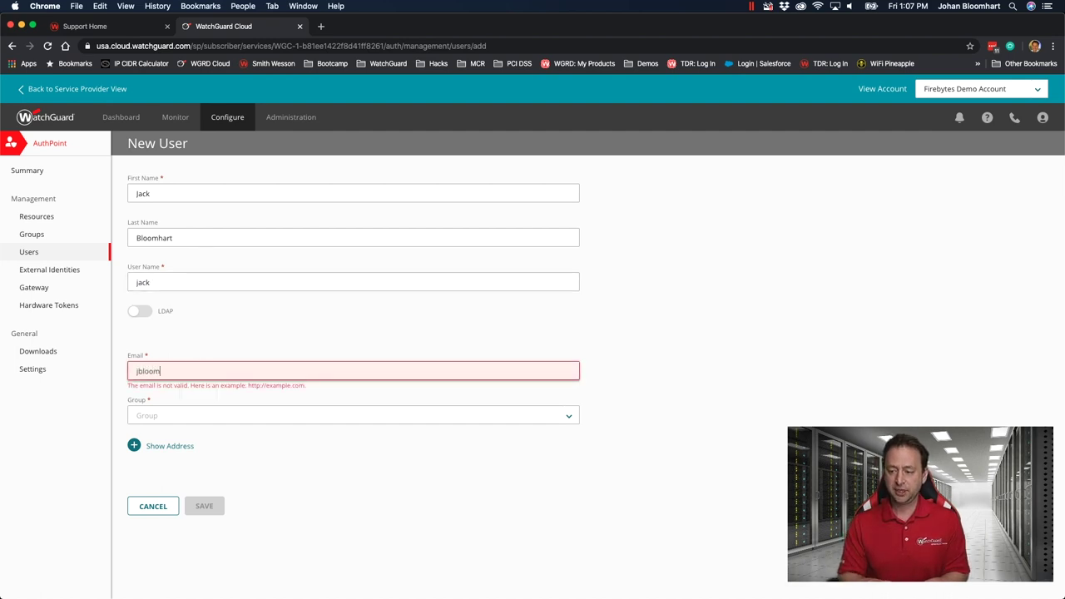
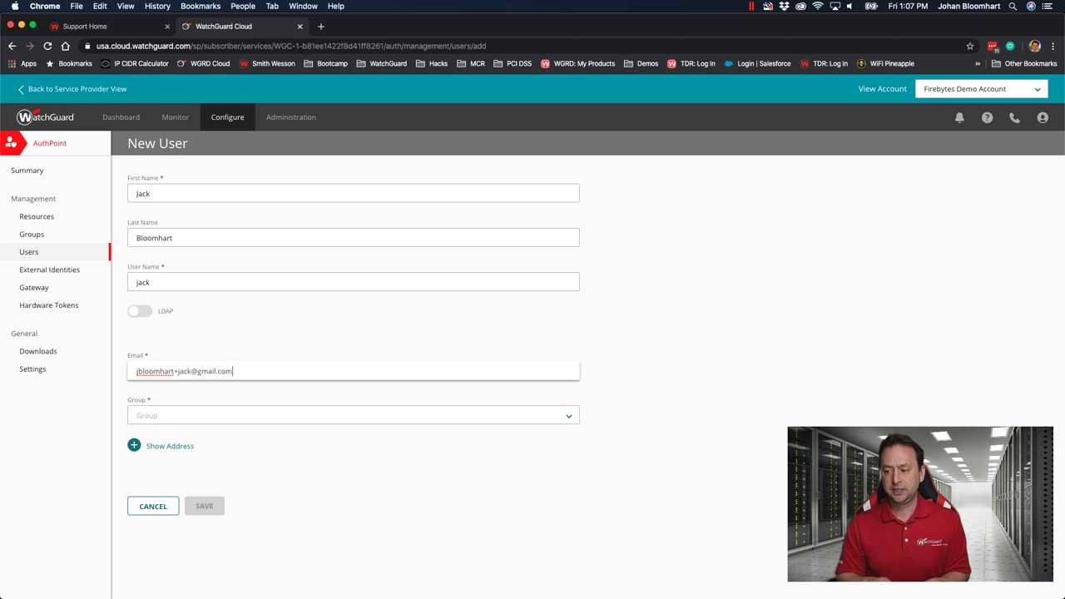
{"action": "key", "text": "Tab"}
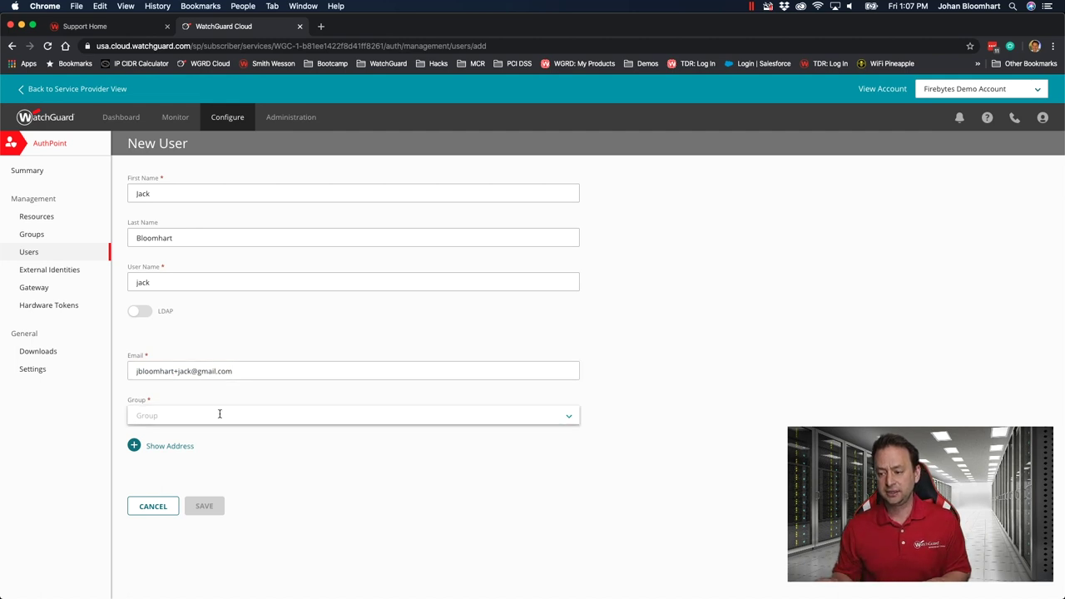
{"action": "left_click", "coordinate": [573, 418]}
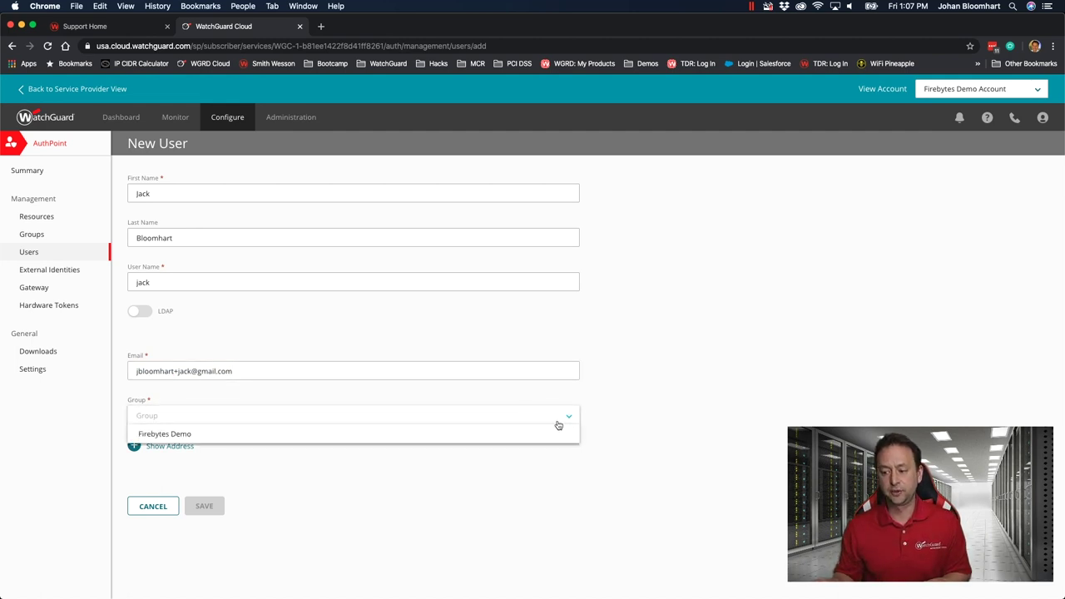
{"action": "left_click", "coordinate": [168, 434]}
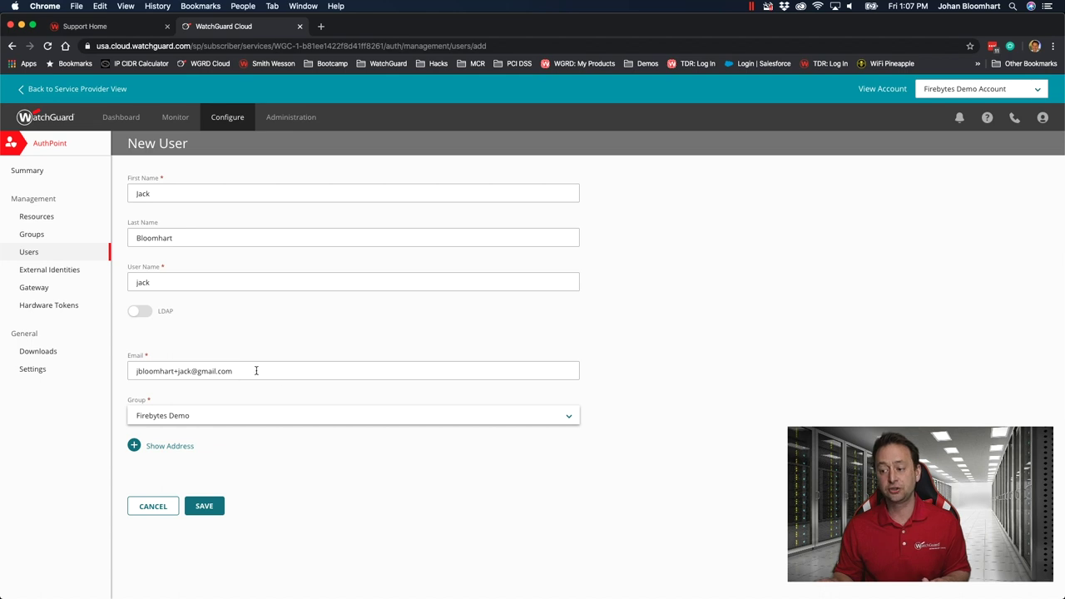
{"action": "left_click_drag", "start_coordinate": [257, 369], "coordinate": [90, 369]}
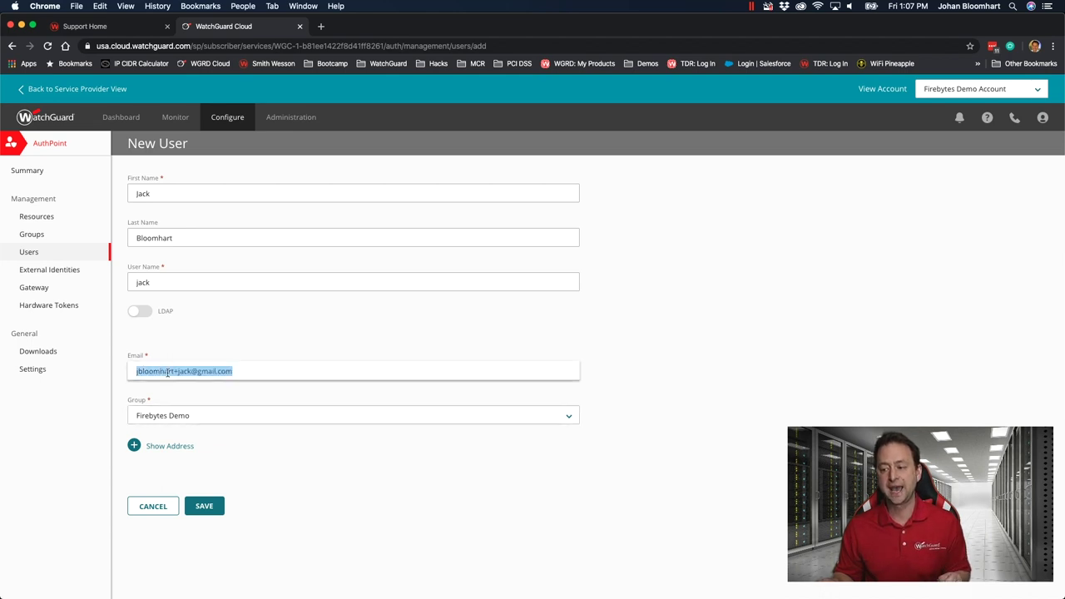
{"action": "left_click", "coordinate": [277, 370]}
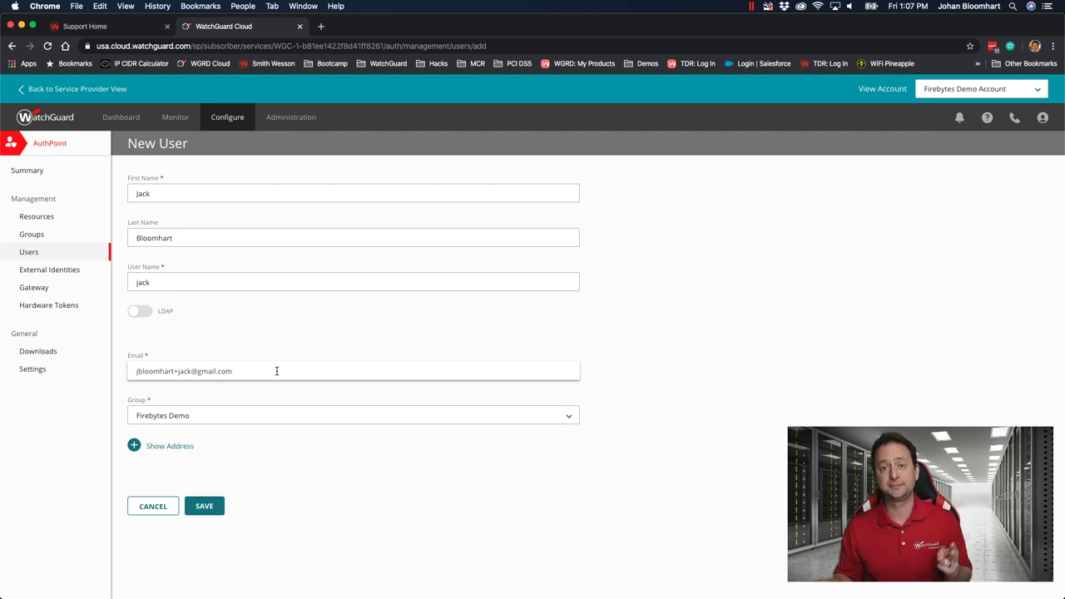
{"action": "left_click", "coordinate": [202, 507]}
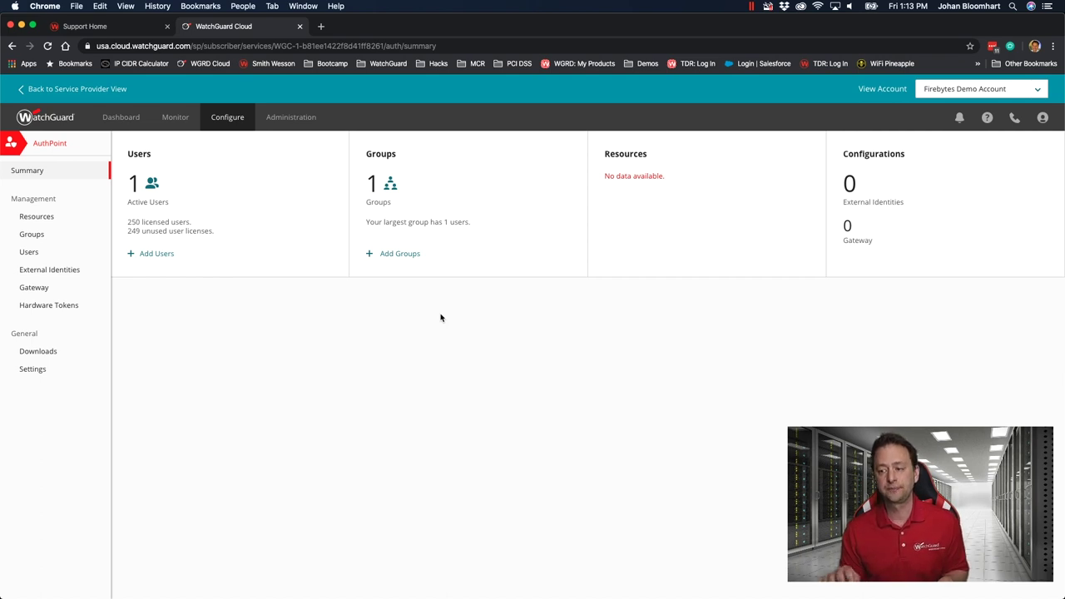
Go to the AuthPoint Resources page
{"action": "left_click", "coordinate": [38, 220]}
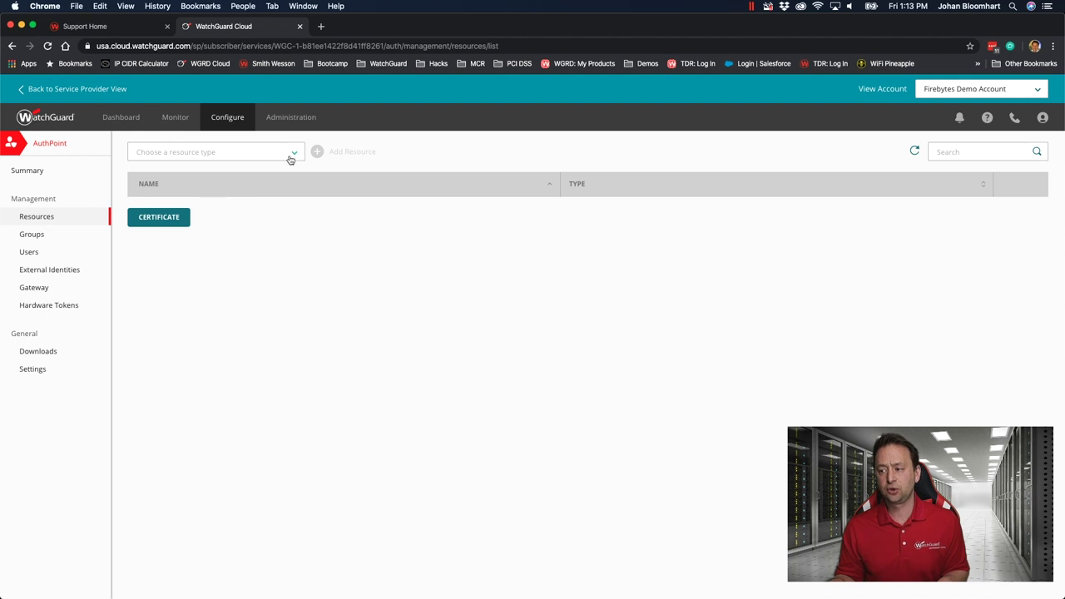
Add an IDP Portal resource named Firebytes with account alias 'firebytes'
{"action": "left_click", "coordinate": [293, 155]}
{"action": "left_click", "coordinate": [254, 171]}
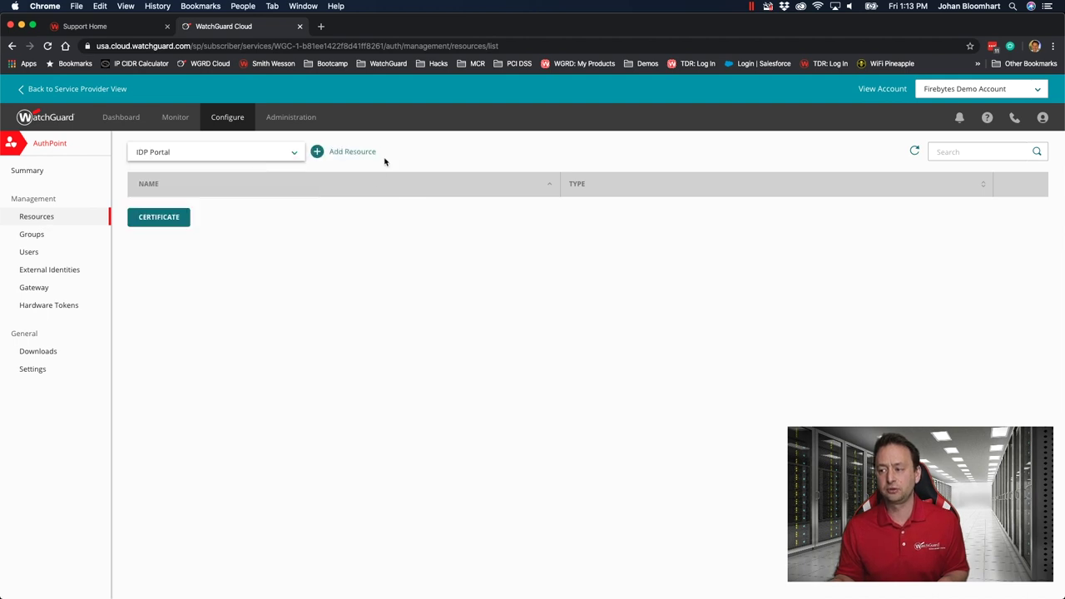
{"action": "left_click", "coordinate": [359, 153]}
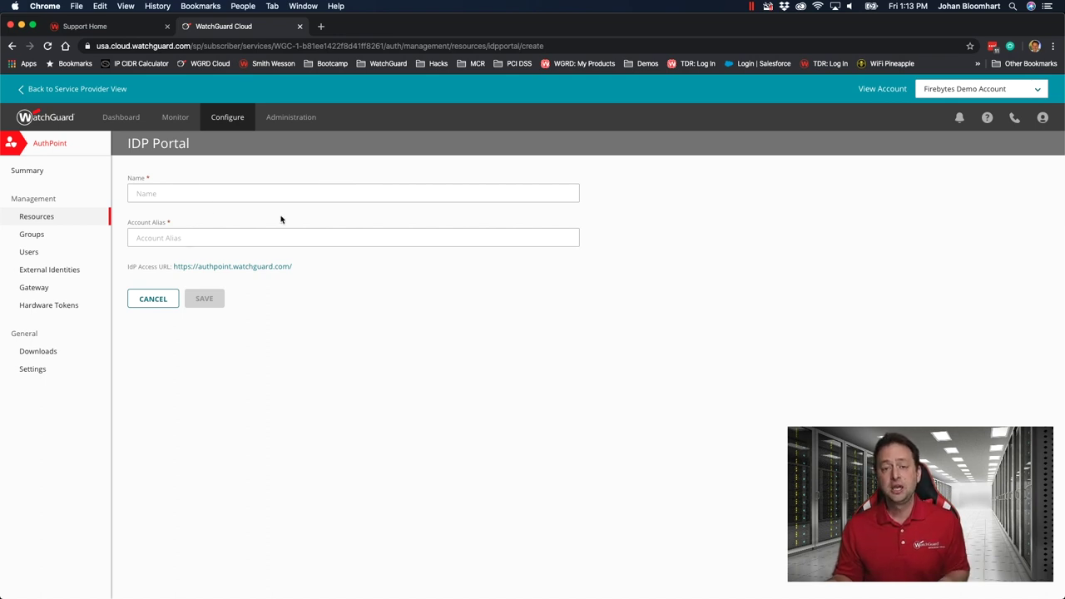
{"action": "left_click", "coordinate": [235, 200]}
{"action": "type", "text": "Fire"}
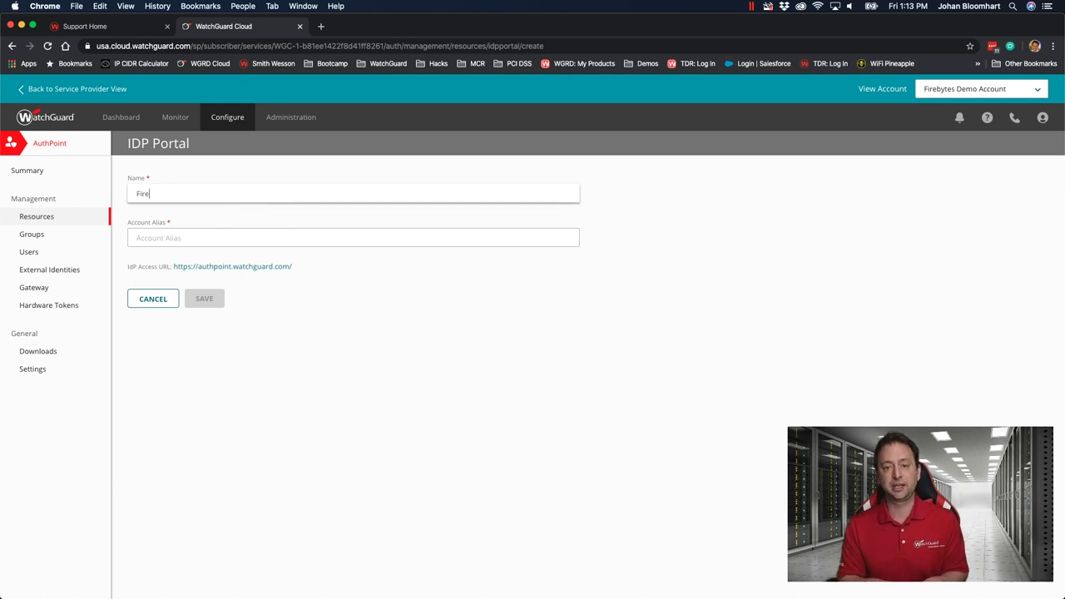
{"action": "type", "text": "bytes"}
{"action": "key", "text": "Tab"}
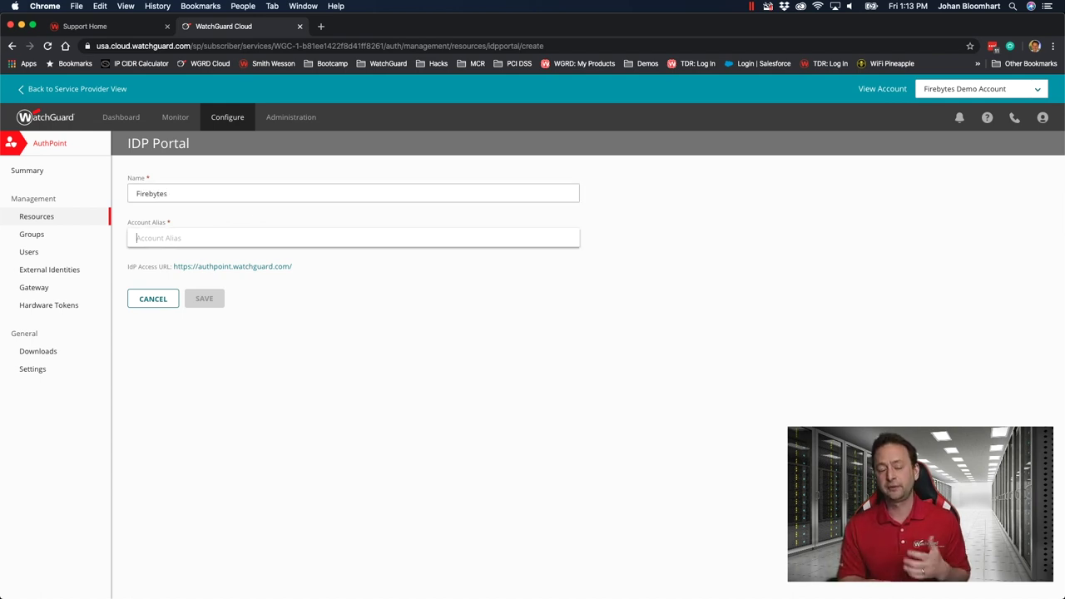
{"action": "type", "text": "f"}
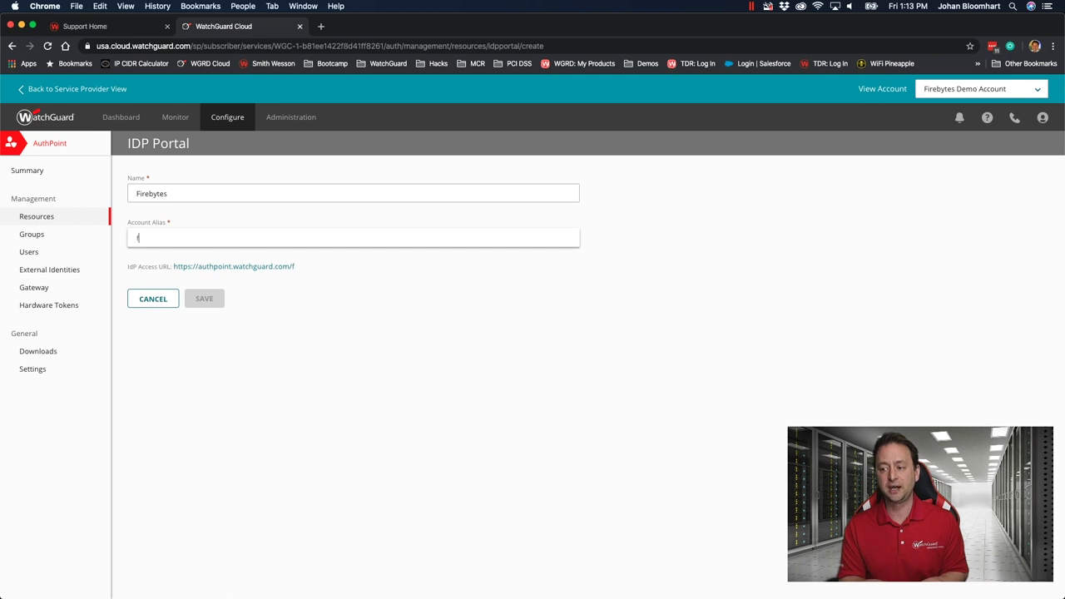
{"action": "type", "text": "irebytes"}
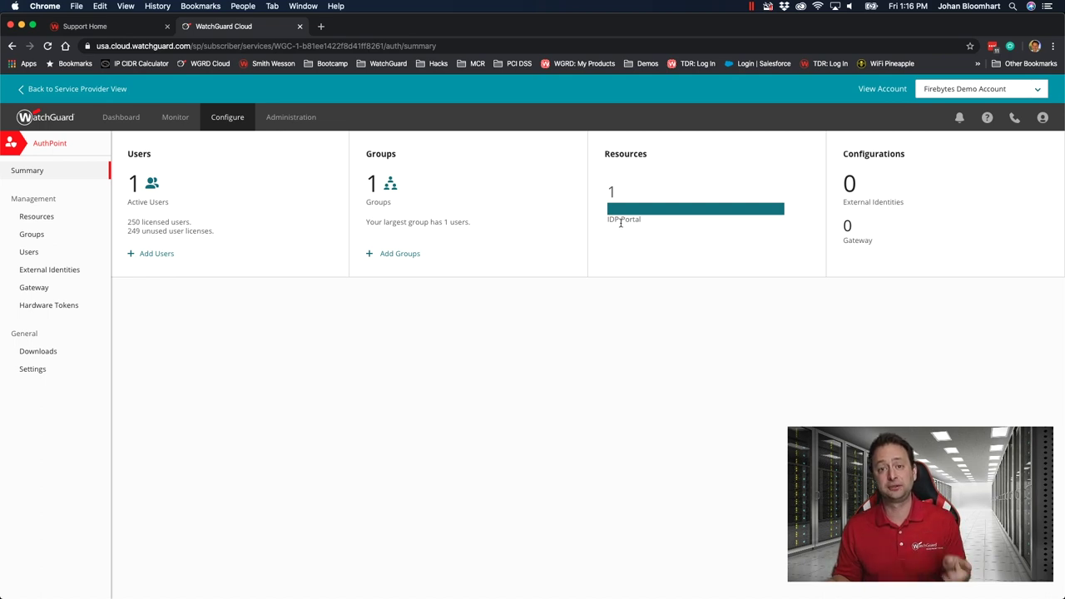
Open the Firebytes Demo group and start a policy for the Firebytes - IDP Portal resource
{"action": "left_click", "coordinate": [29, 237]}
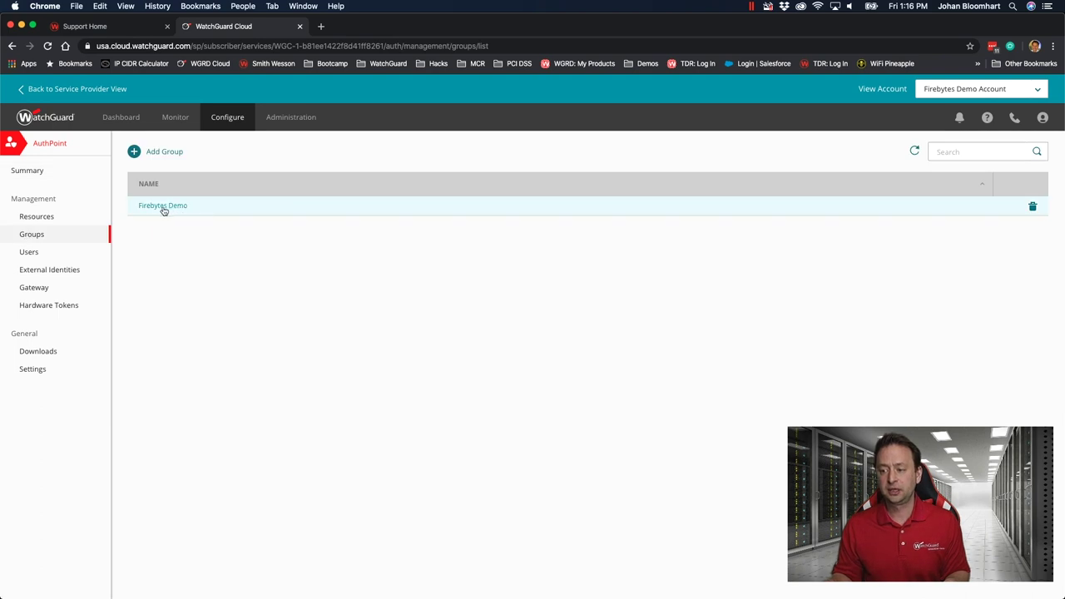
{"action": "left_click", "coordinate": [166, 207]}
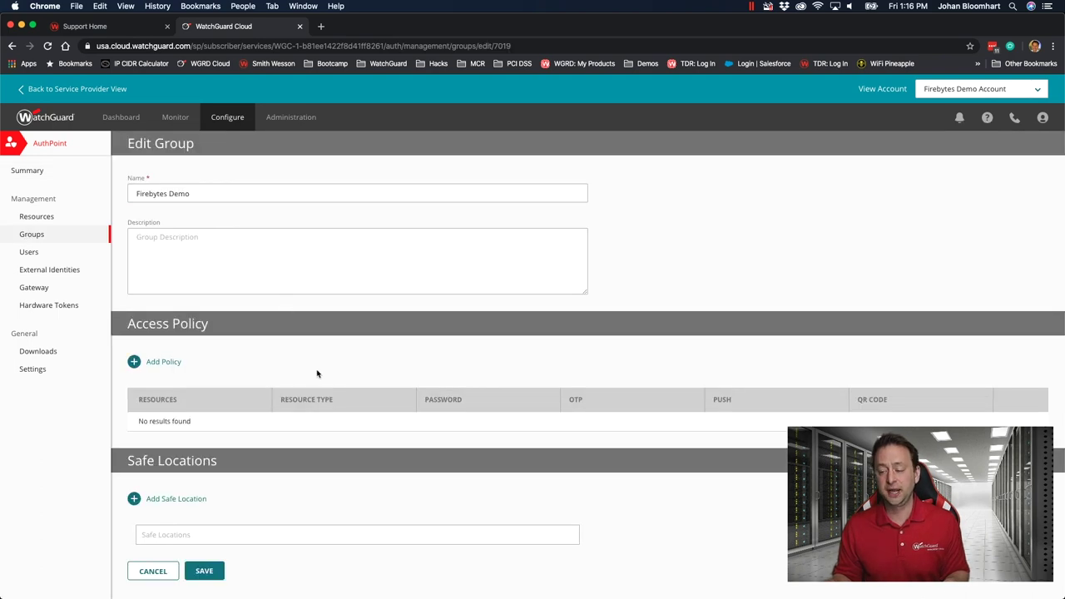
{"action": "left_click", "coordinate": [173, 364]}
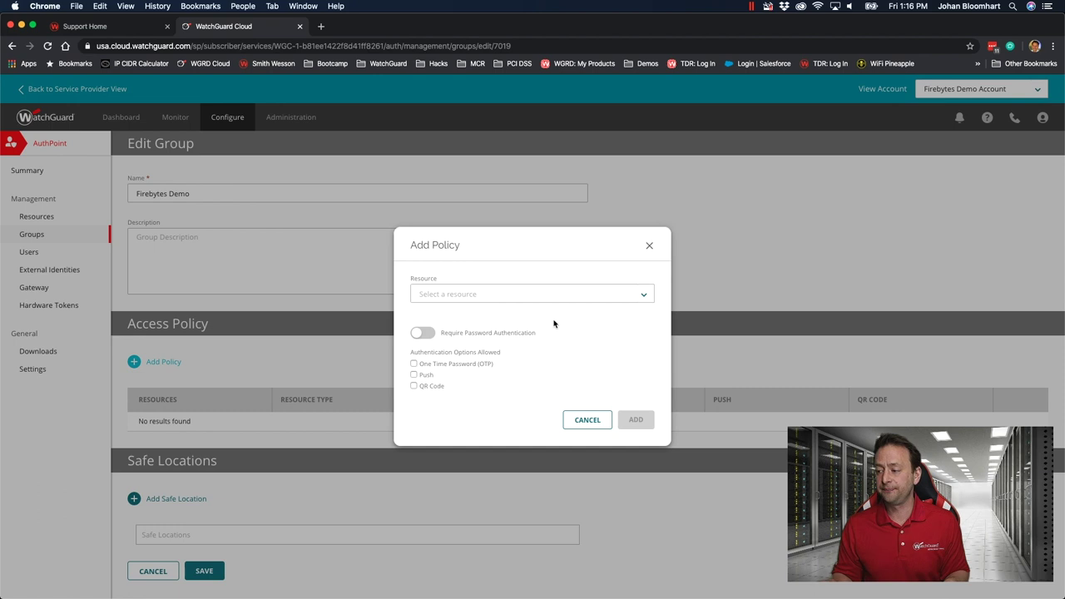
{"action": "left_click", "coordinate": [649, 296]}
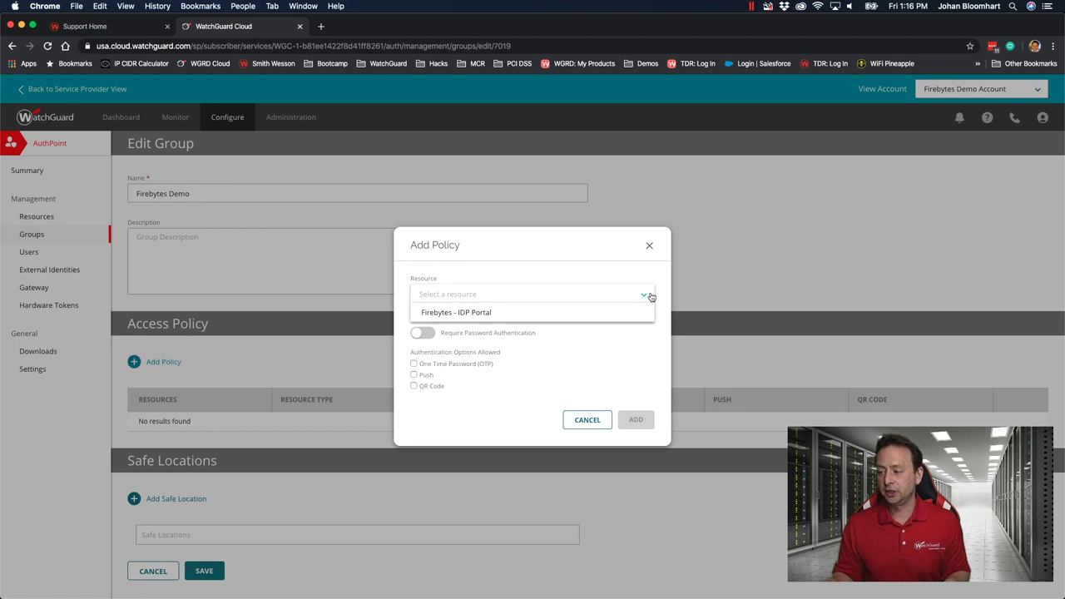
{"action": "left_click", "coordinate": [598, 314]}
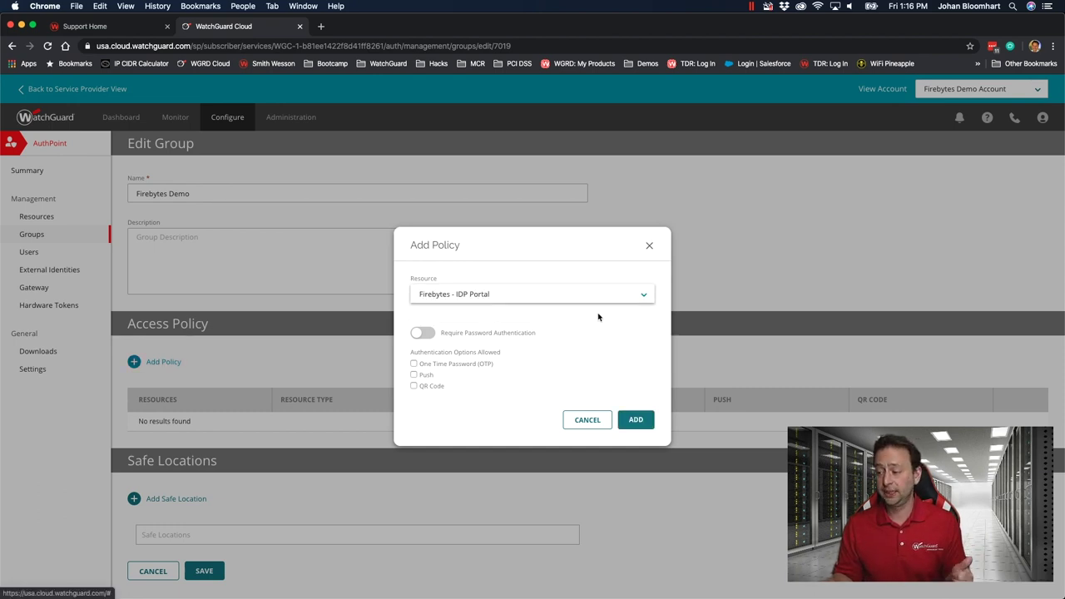
Require password plus OTP, Push or QR Code in the policy, add it, and save the group
{"action": "left_click", "coordinate": [422, 334]}
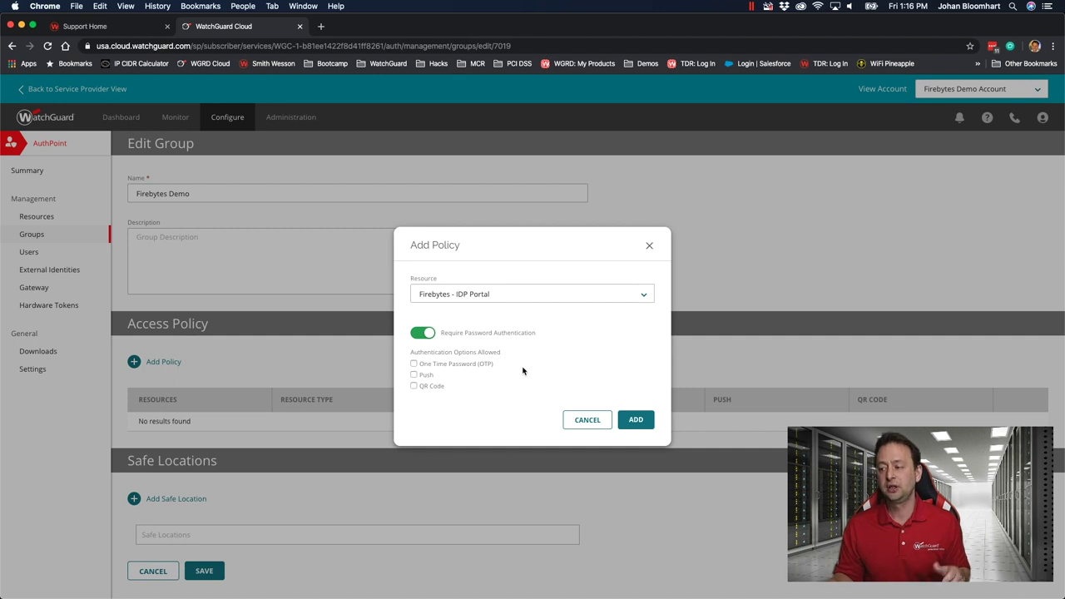
{"action": "left_click", "coordinate": [452, 366]}
{"action": "left_click", "coordinate": [422, 375]}
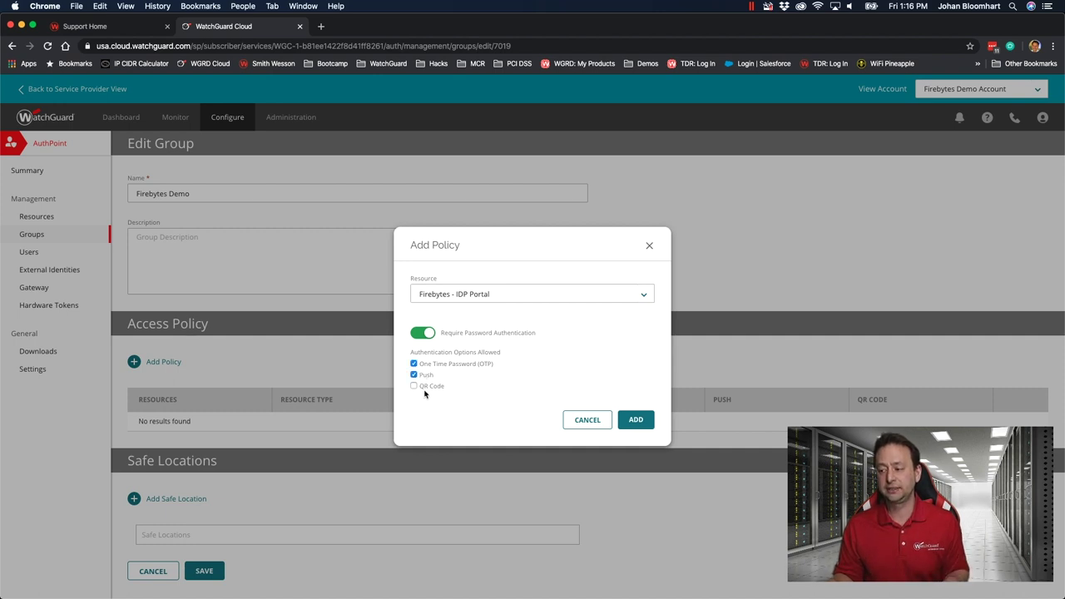
{"action": "left_click", "coordinate": [426, 387]}
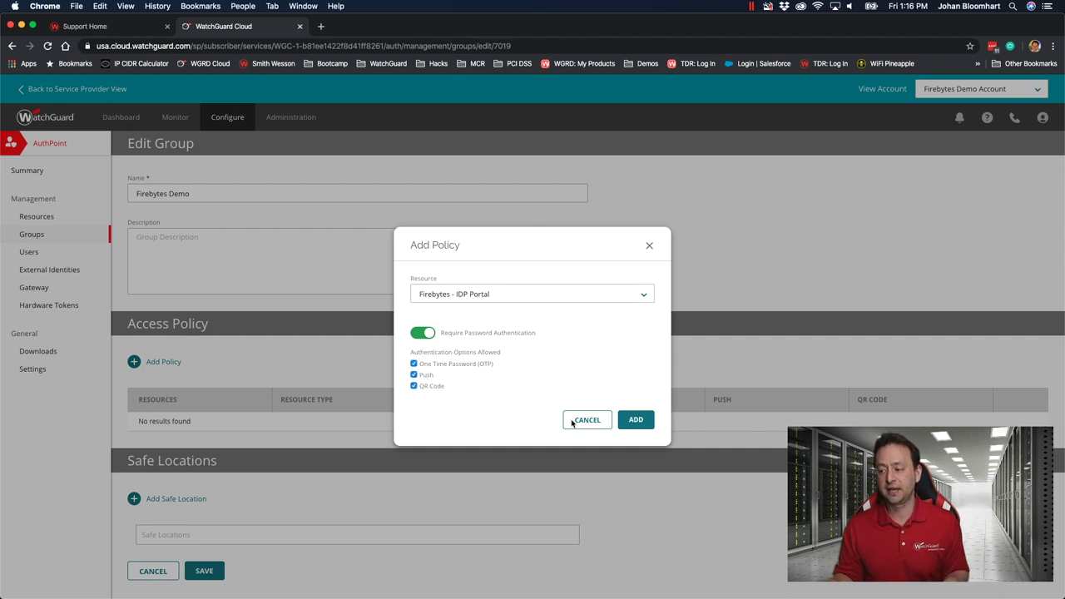
{"action": "left_click", "coordinate": [636, 421]}
{"action": "key", "text": "super+equal"}
{"action": "key", "text": "super+equal"}
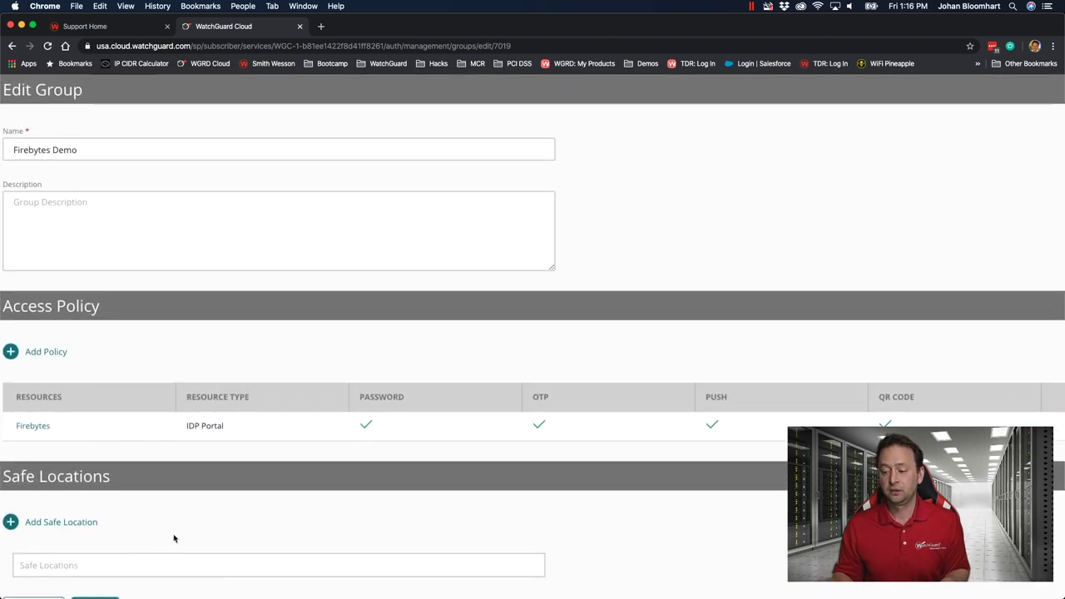
{"action": "key", "text": "super+minus"}
{"action": "key", "text": "super+minus"}
{"action": "left_click", "coordinate": [204, 576]}
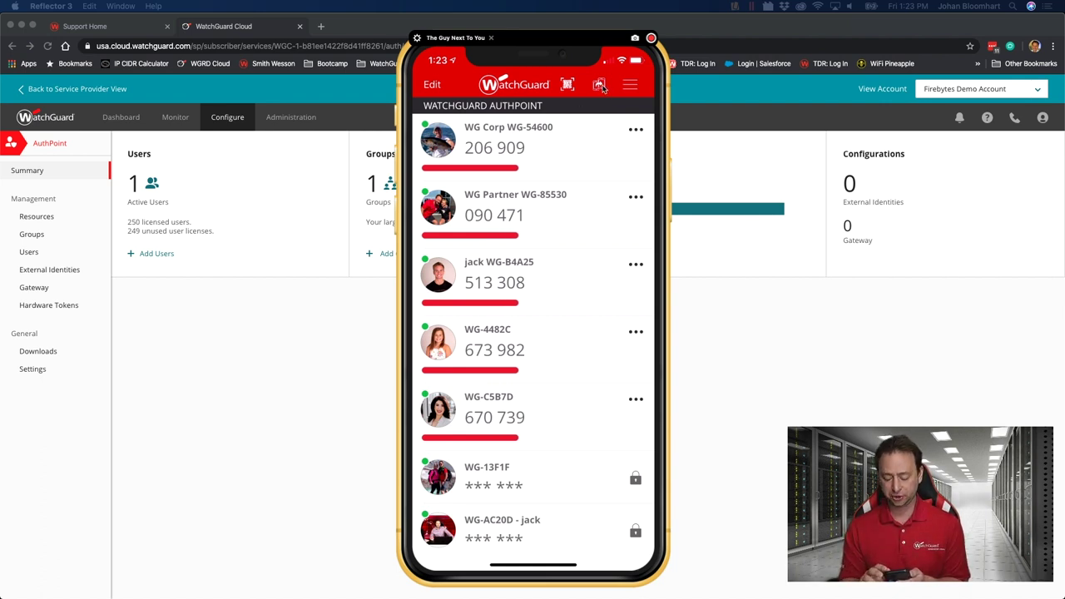
Open the AuthPoint app's menu on the mirrored iPhone to reach its token options
{"action": "left_click", "coordinate": [599, 85]}
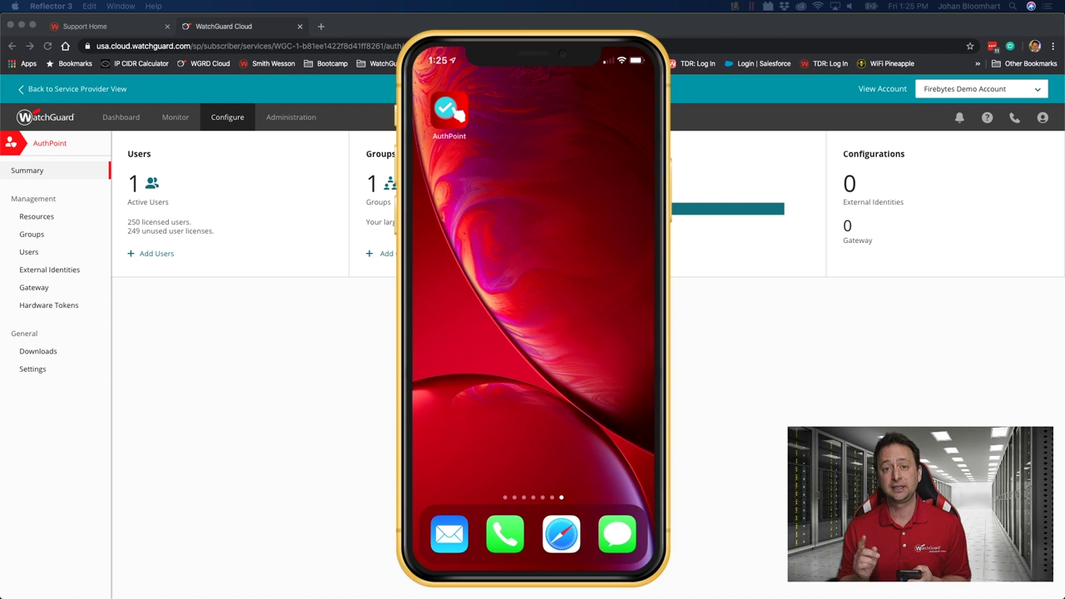
From the Set Password email, create the user's account password, declining the suggestion and entering it twice
{"action": "left_click", "coordinate": [450, 534]}
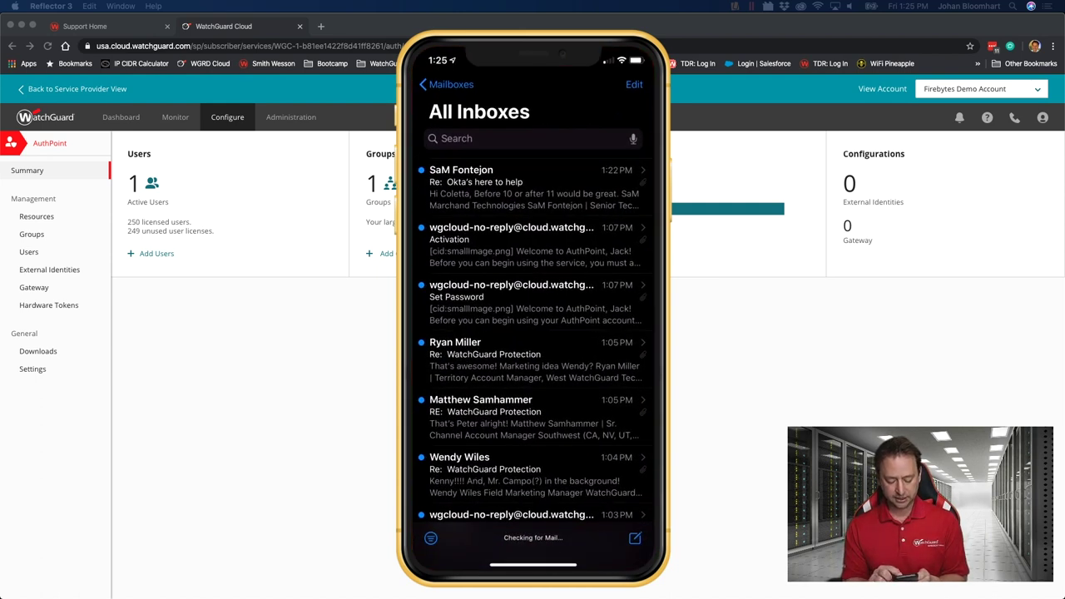
{"action": "left_click", "coordinate": [532, 302]}
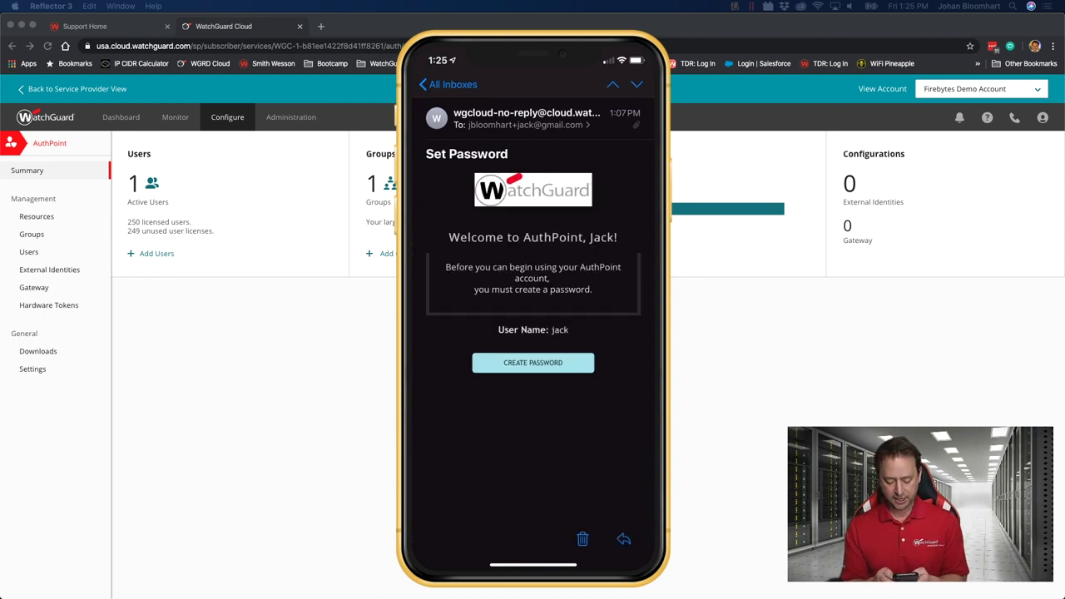
{"action": "left_click", "coordinate": [532, 363]}
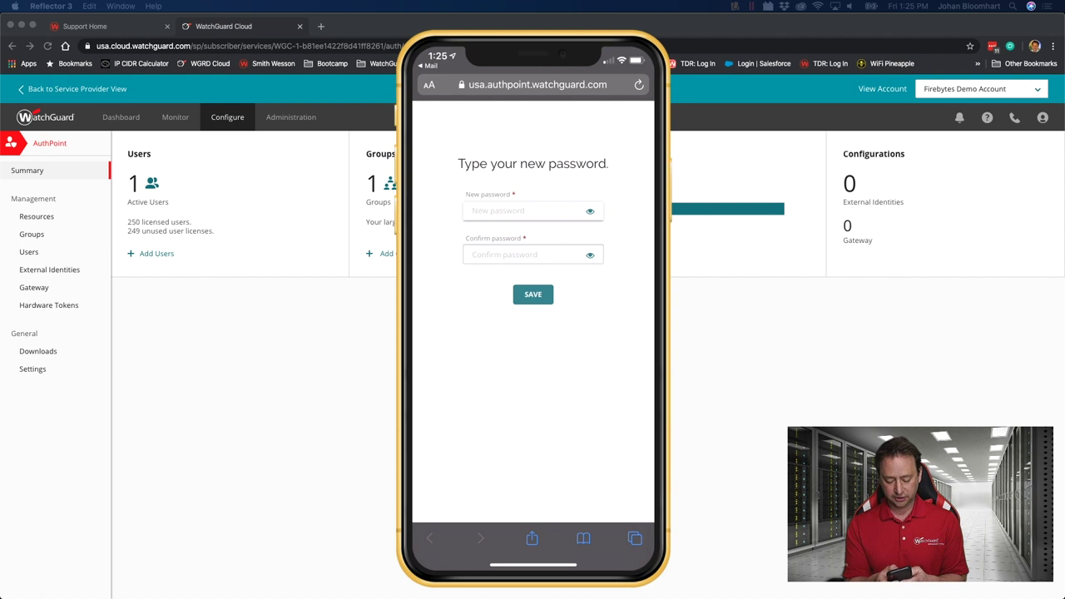
{"action": "left_click", "coordinate": [533, 210]}
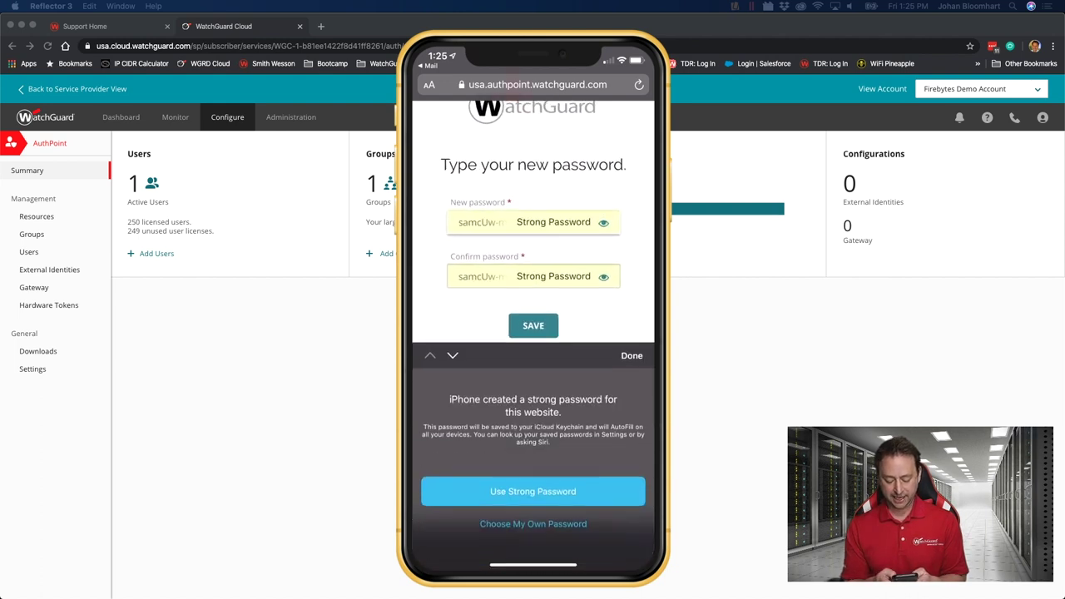
{"action": "left_click", "coordinate": [532, 523]}
{"action": "left_click", "coordinate": [532, 222]}
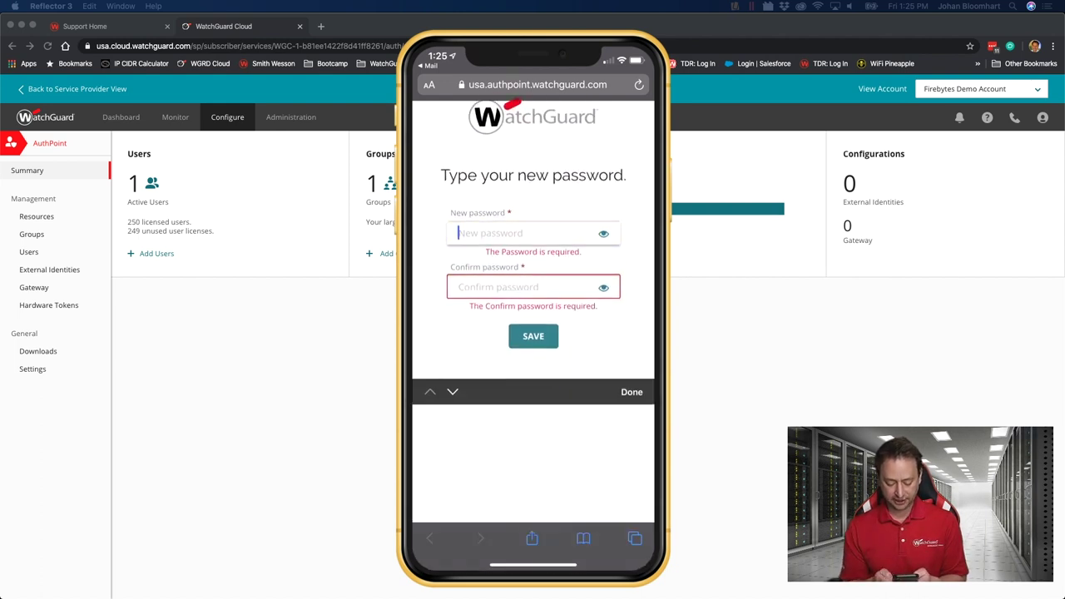
{"action": "type", "text": "password"}
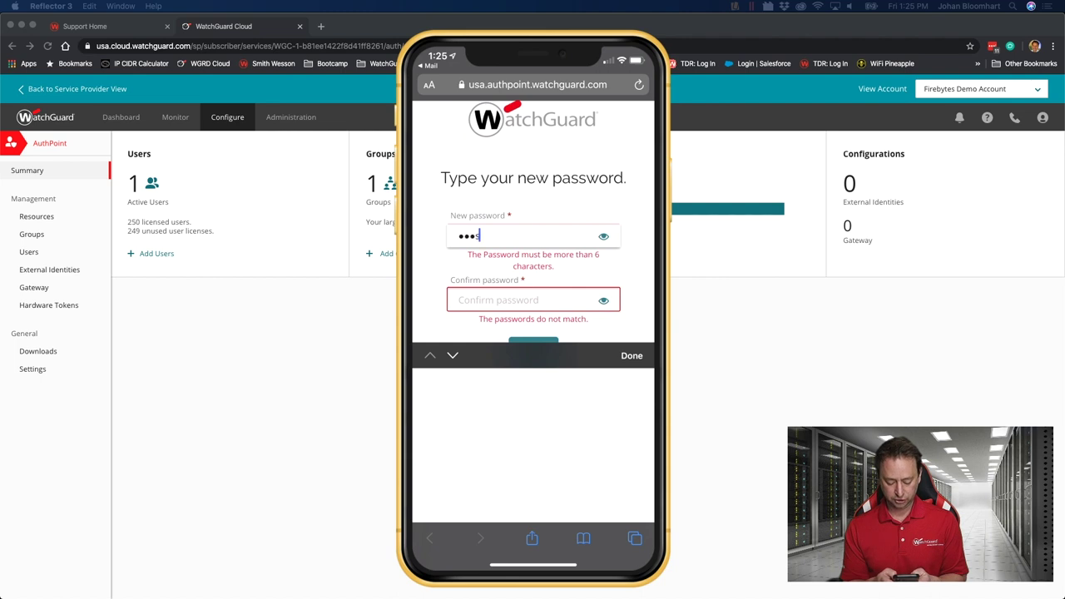
{"action": "left_click", "coordinate": [533, 289]}
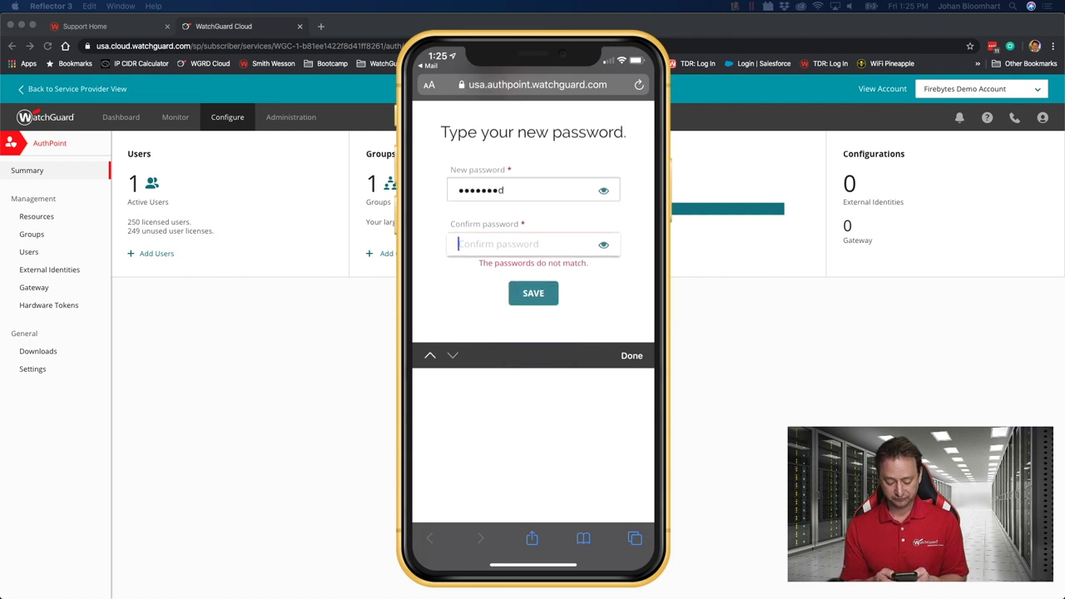
{"action": "type", "text": "p"}
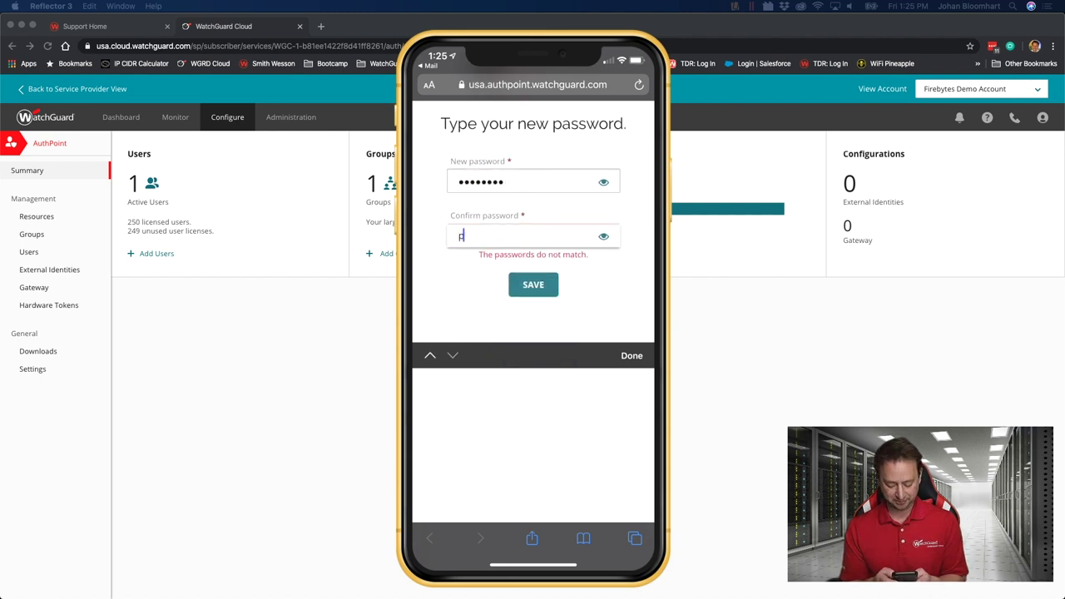
{"action": "type", "text": "assword"}
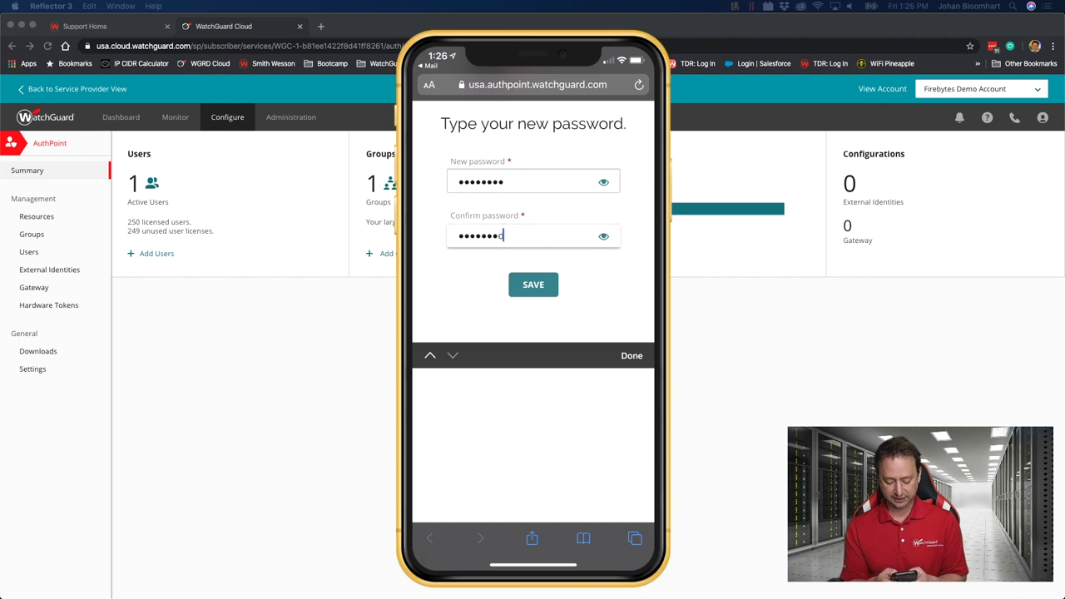
{"action": "key", "text": "Return"}
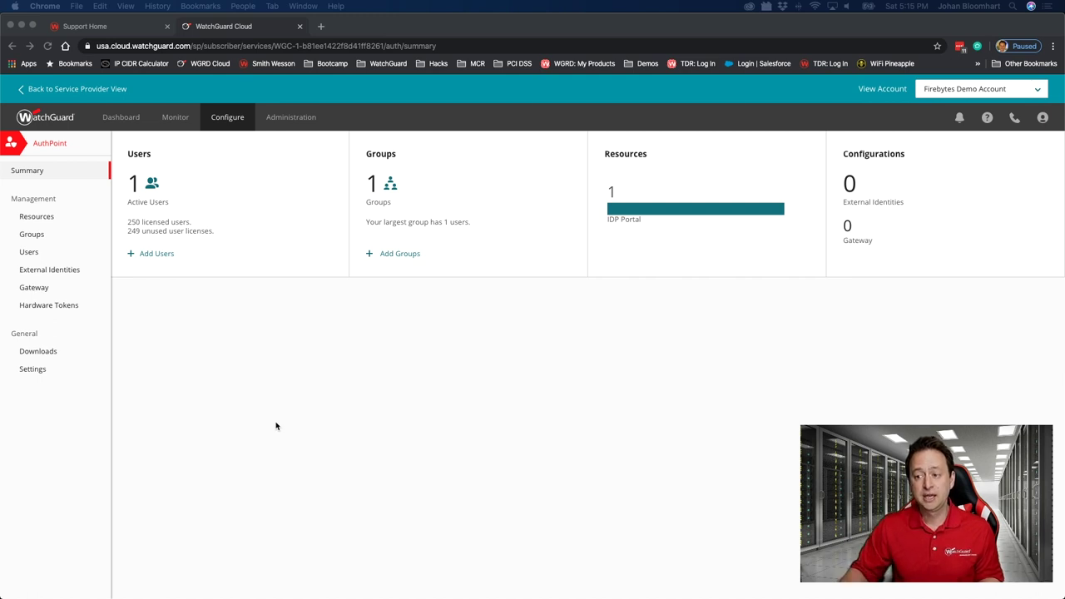
{"action": "left_click", "coordinate": [29, 253]}
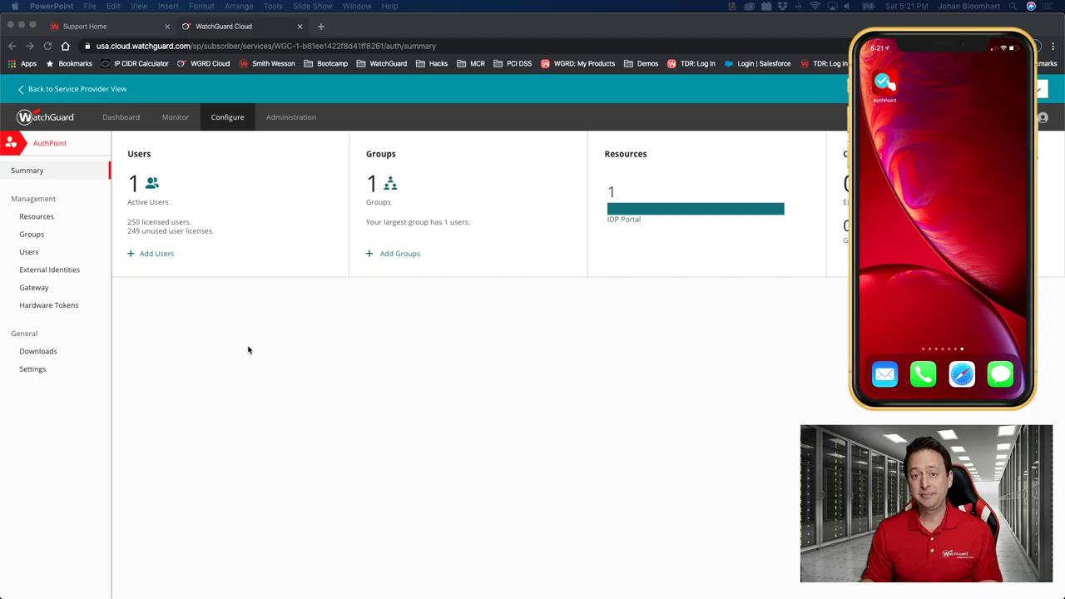
{"action": "left_click", "coordinate": [38, 217]}
Open the Firebytes IDP Portal resource and select its IdP Access URL
{"action": "left_click", "coordinate": [38, 216]}
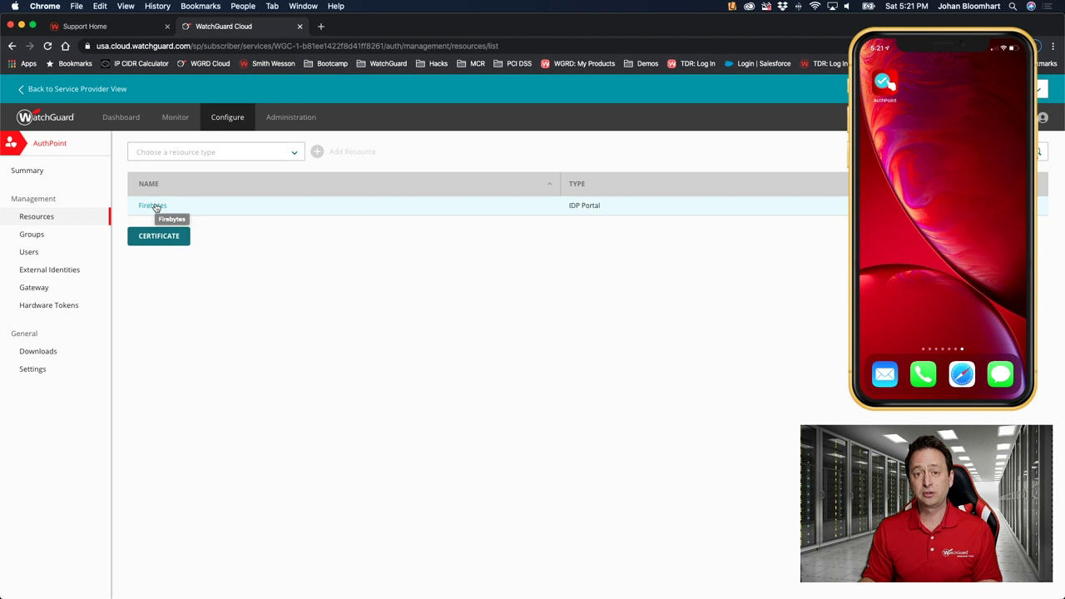
{"action": "left_click", "coordinate": [155, 207]}
{"action": "left_click_drag", "start_coordinate": [322, 267], "coordinate": [176, 271]}
{"action": "key", "text": "super+c"}
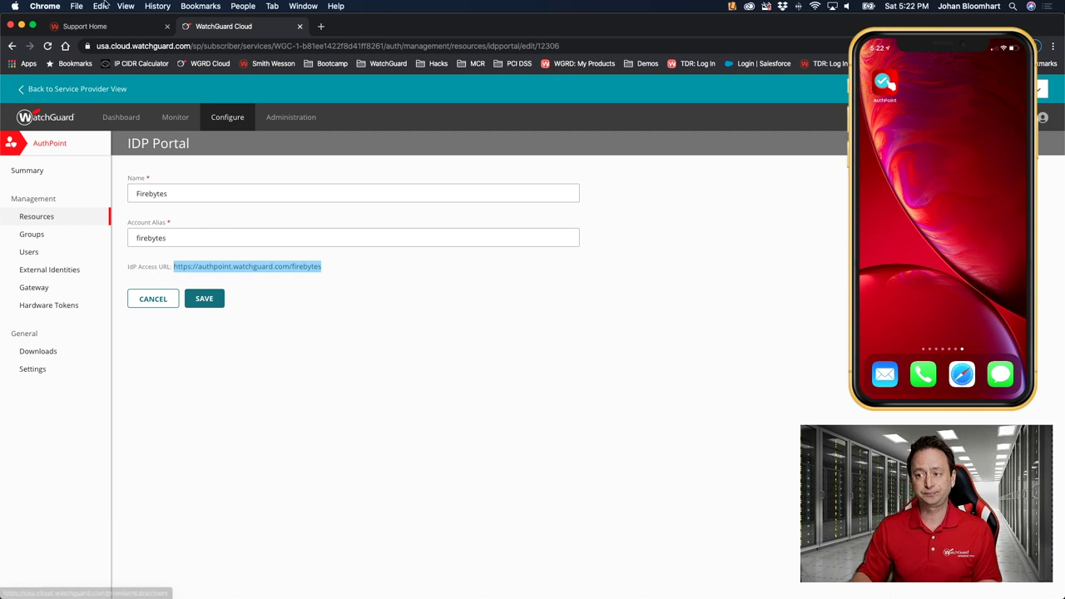
{"action": "left_click", "coordinate": [76, 6]}
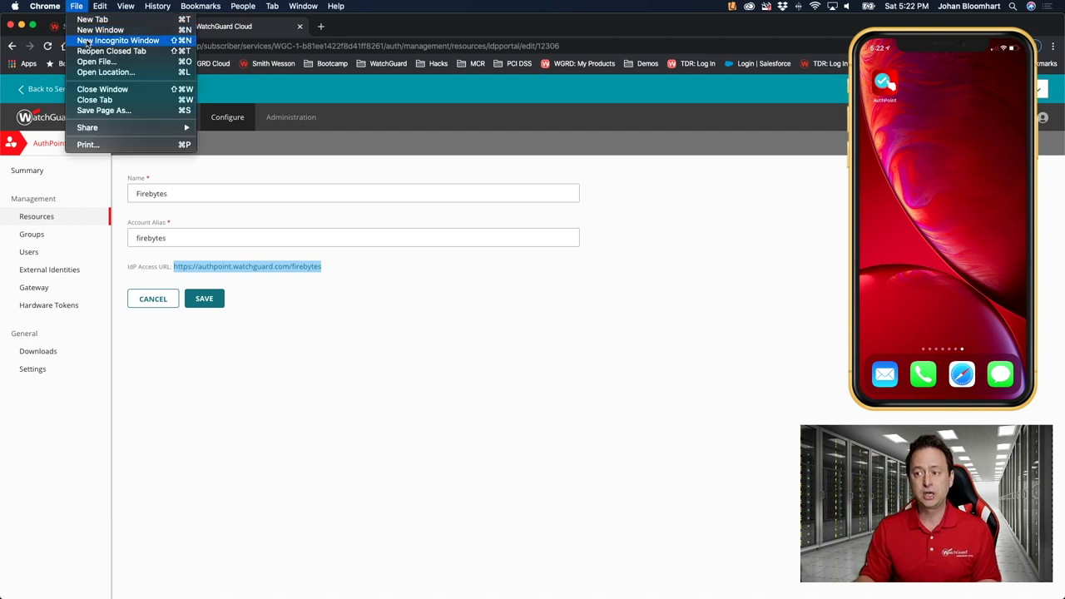
Load the copied Firebytes IdP portal URL in a new incognito window
{"action": "left_click", "coordinate": [88, 41]}
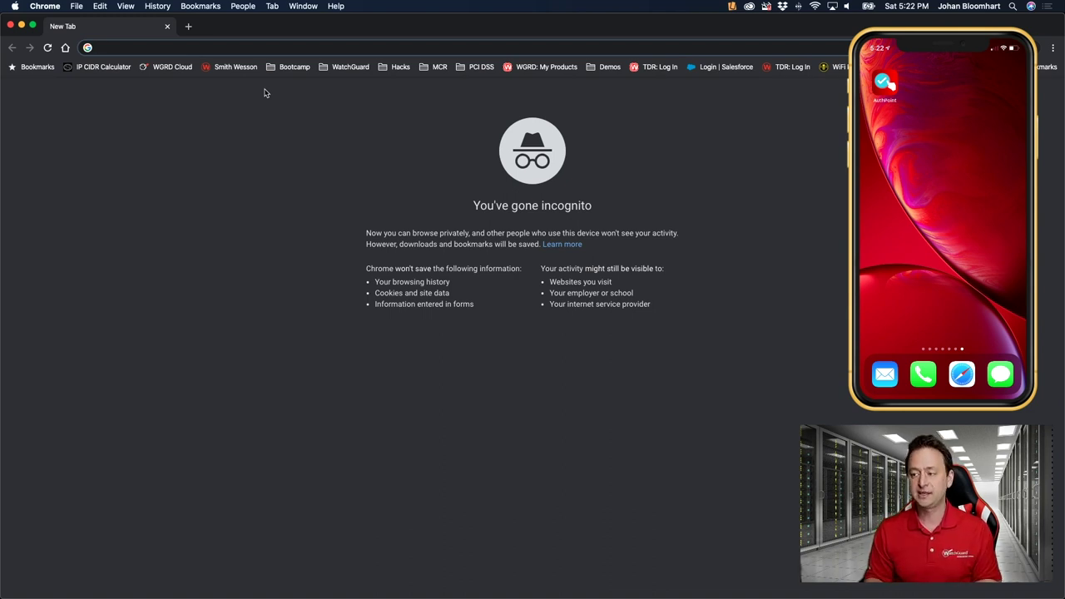
{"action": "key", "text": "super+v"}
{"action": "key", "text": "Return"}
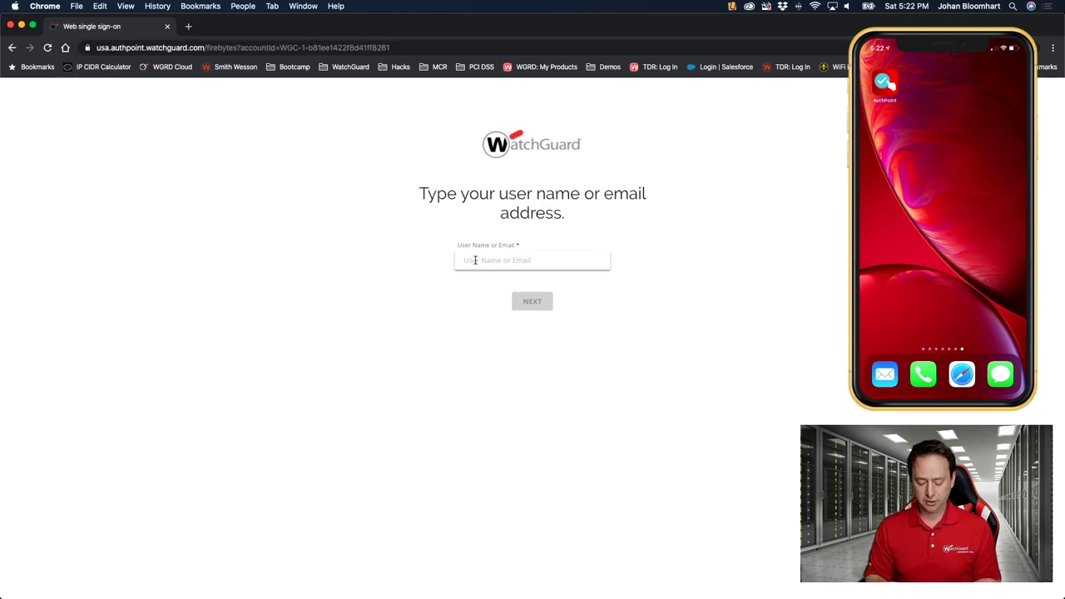
Sign in with the user's username and password and send a push request to the phone
{"action": "type", "text": "jack"}
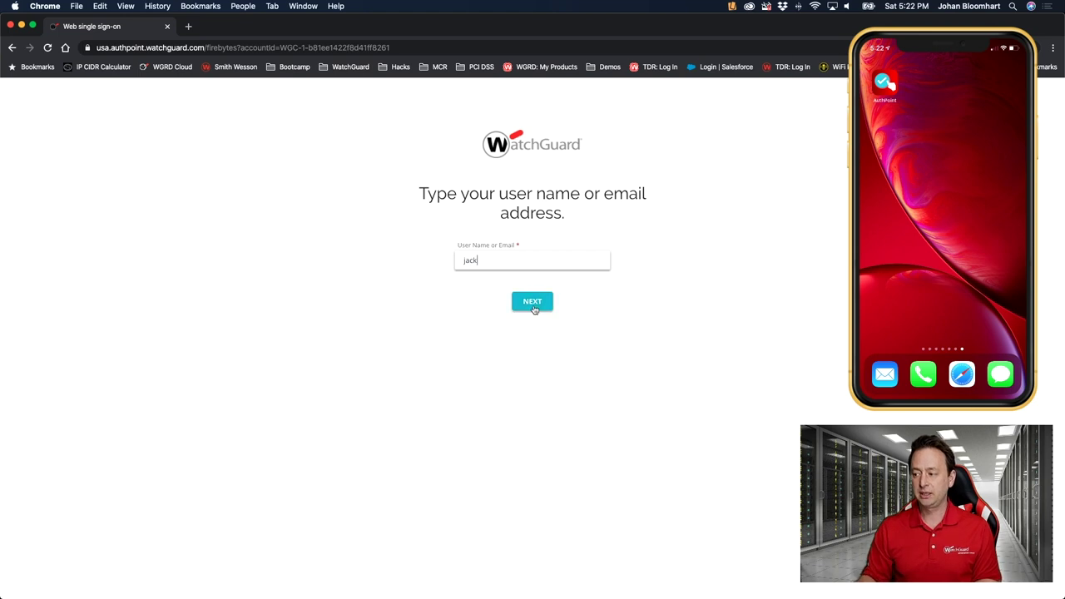
{"action": "left_click", "coordinate": [532, 302]}
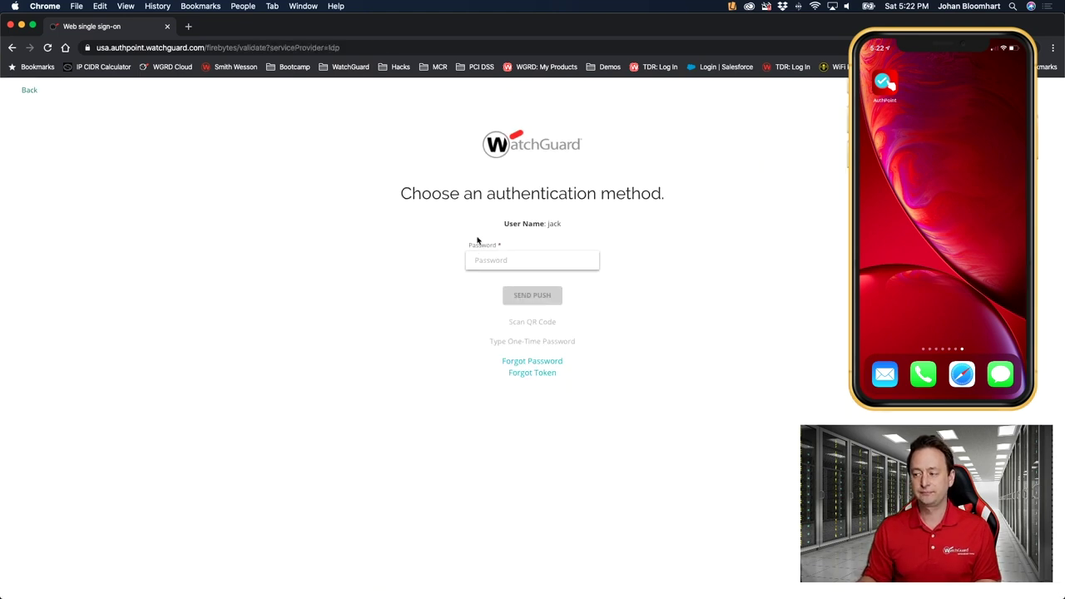
{"action": "left_click", "coordinate": [497, 260]}
{"action": "type", "text": "1234"}
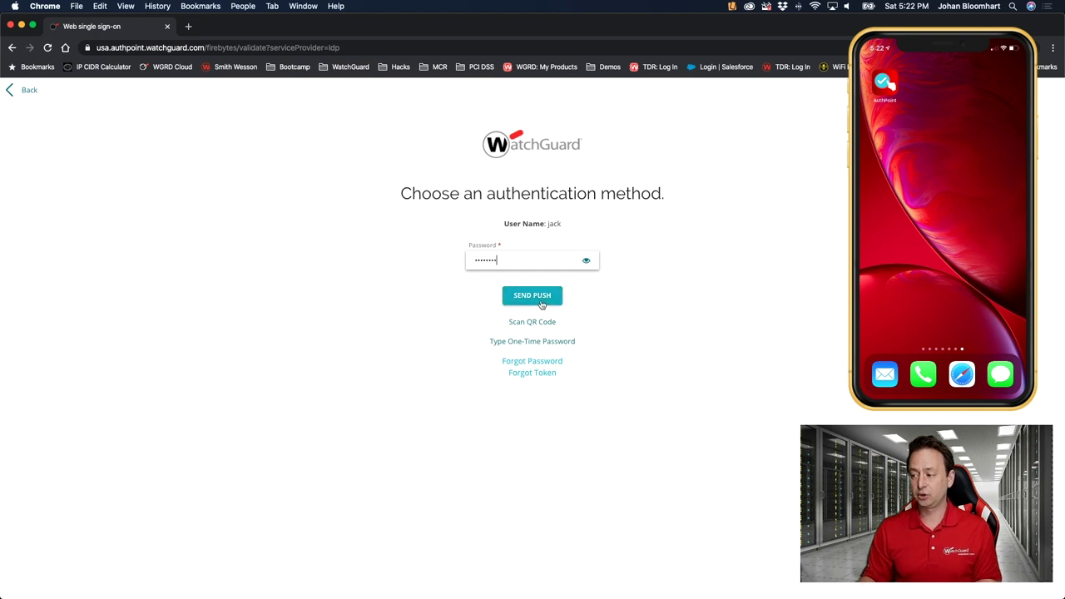
{"action": "left_click", "coordinate": [541, 303]}
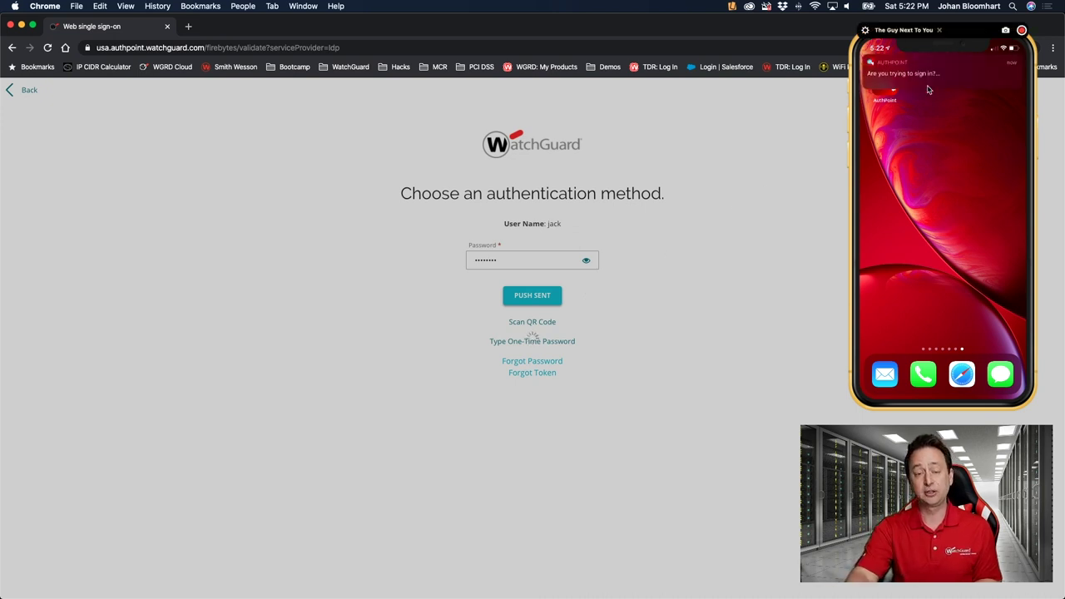
Approve the Firebytes portal sign-in request from Salem, Oregon in the phone's AuthPoint app
{"action": "left_click", "coordinate": [929, 89]}
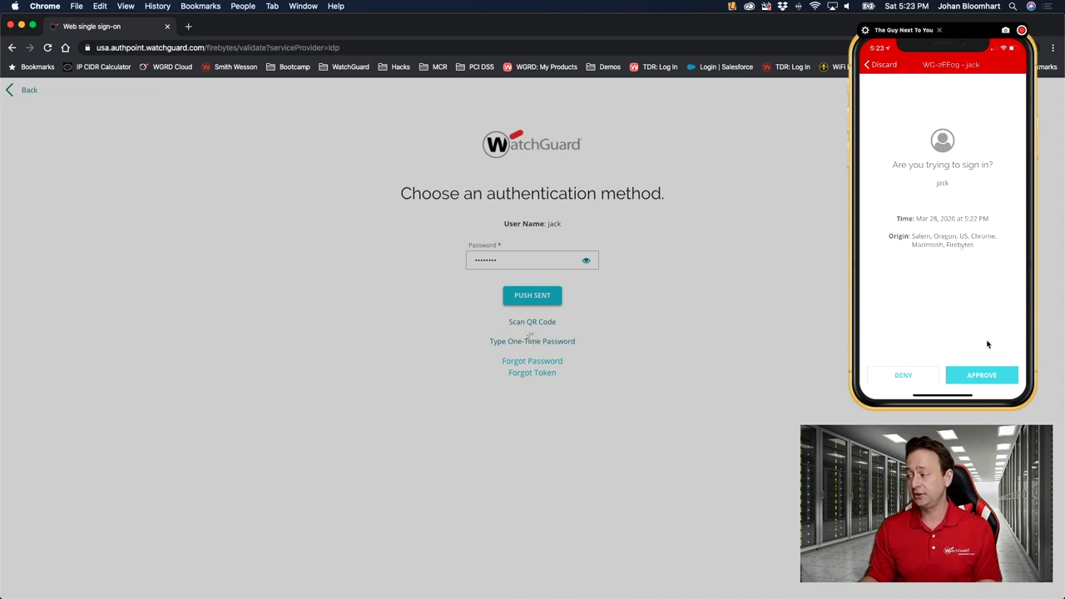
{"action": "left_click", "coordinate": [1021, 373]}
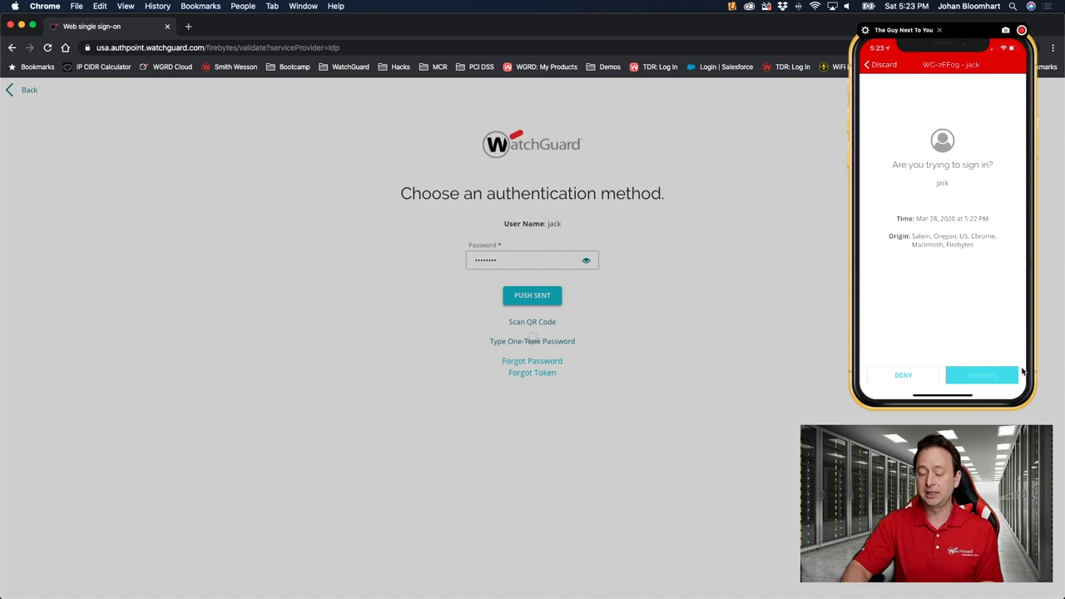